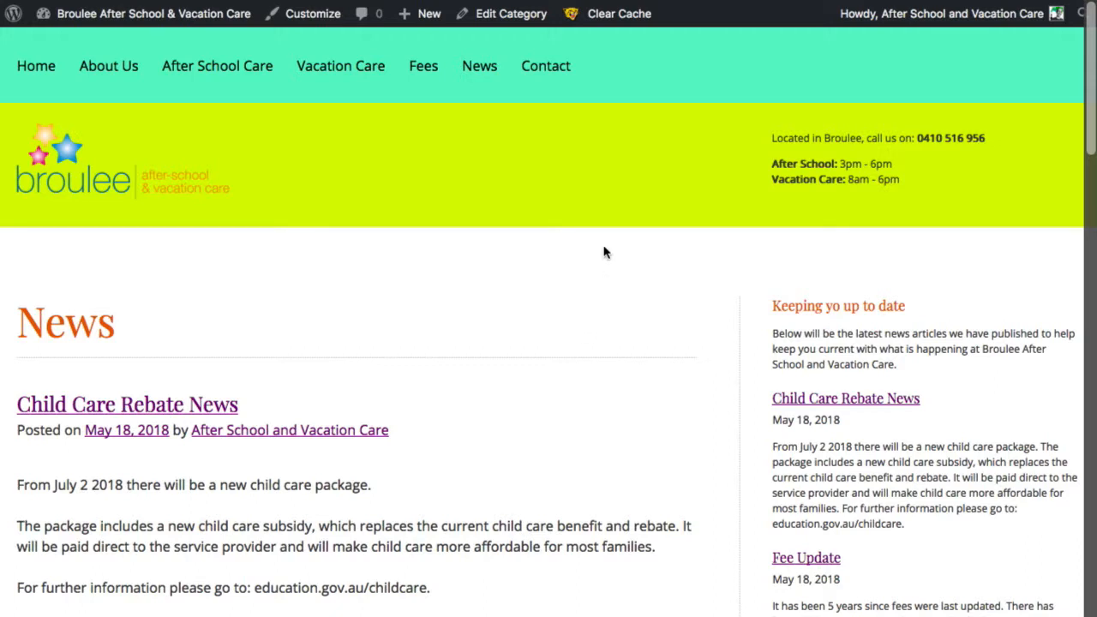
Create a new post and assign it to the News category.
click(490, 299)
mouse_move(423, 25)
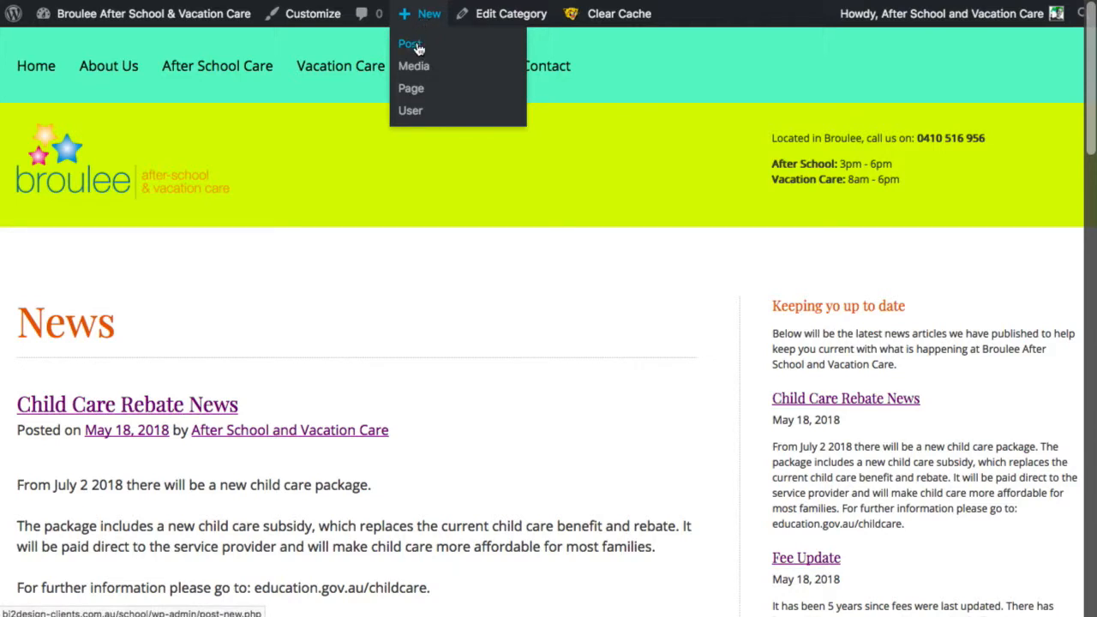
click(418, 47)
click(420, 49)
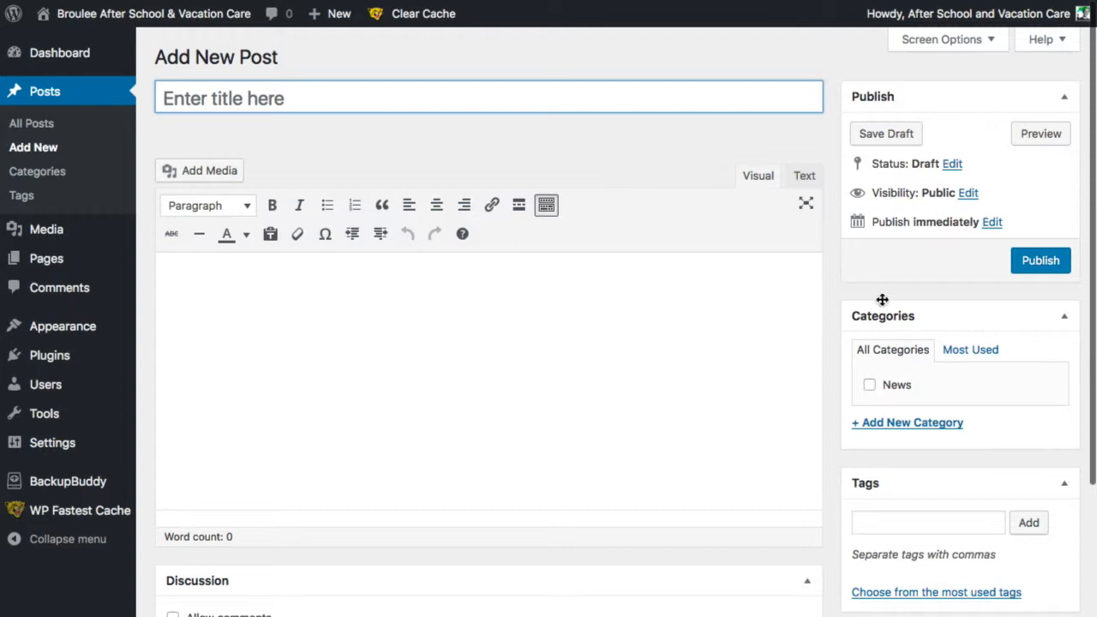
click(870, 386)
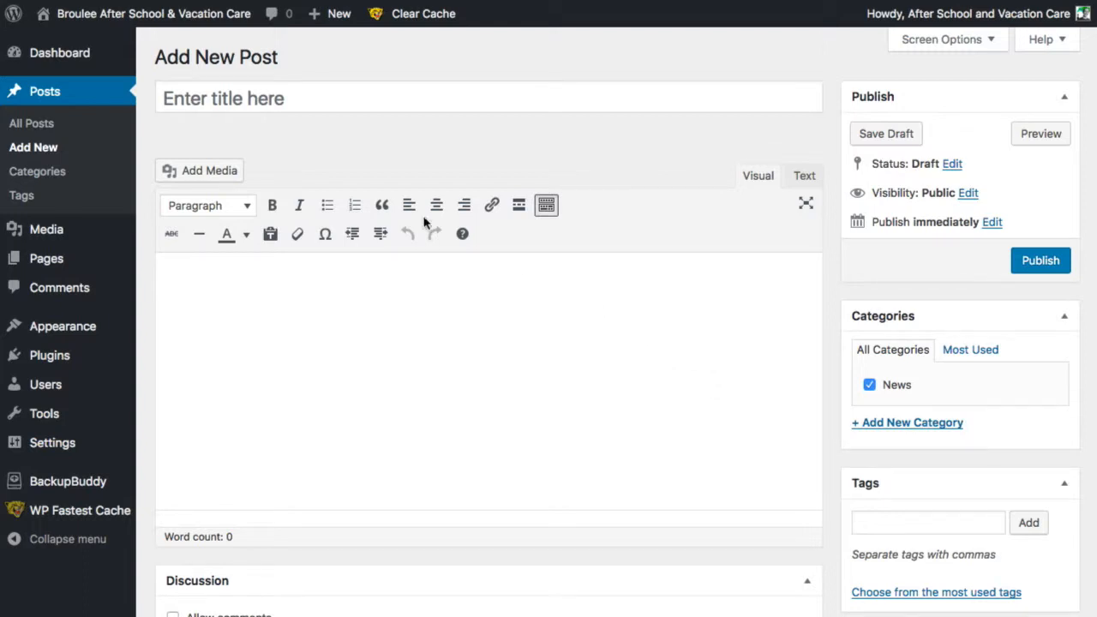
Enter "July 2018 Vaction Program" as the post title.
click(279, 100)
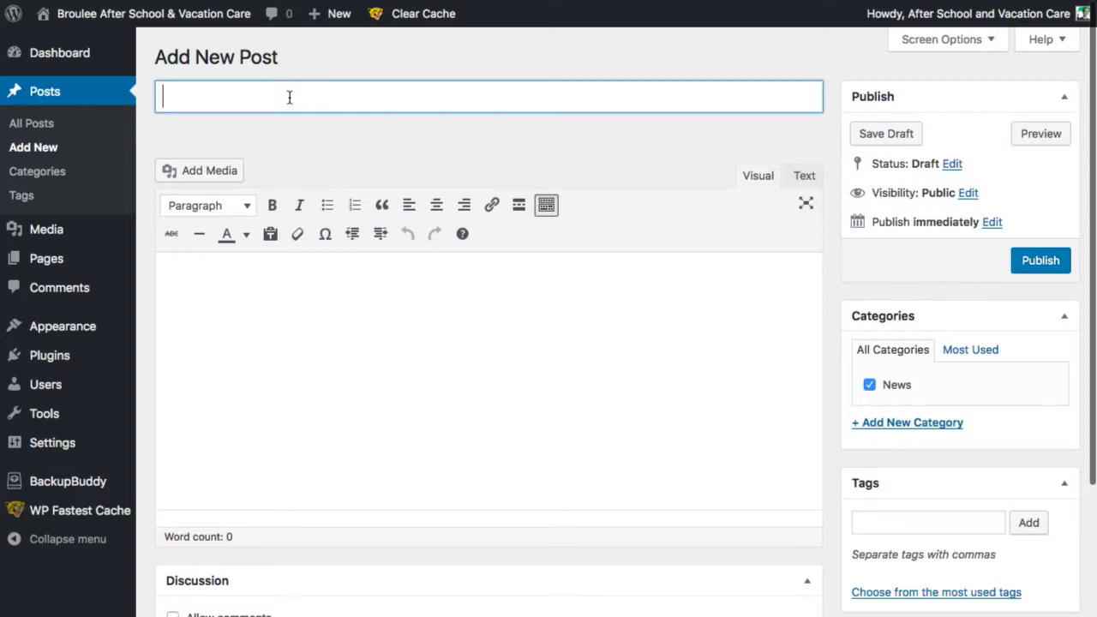
click(284, 92)
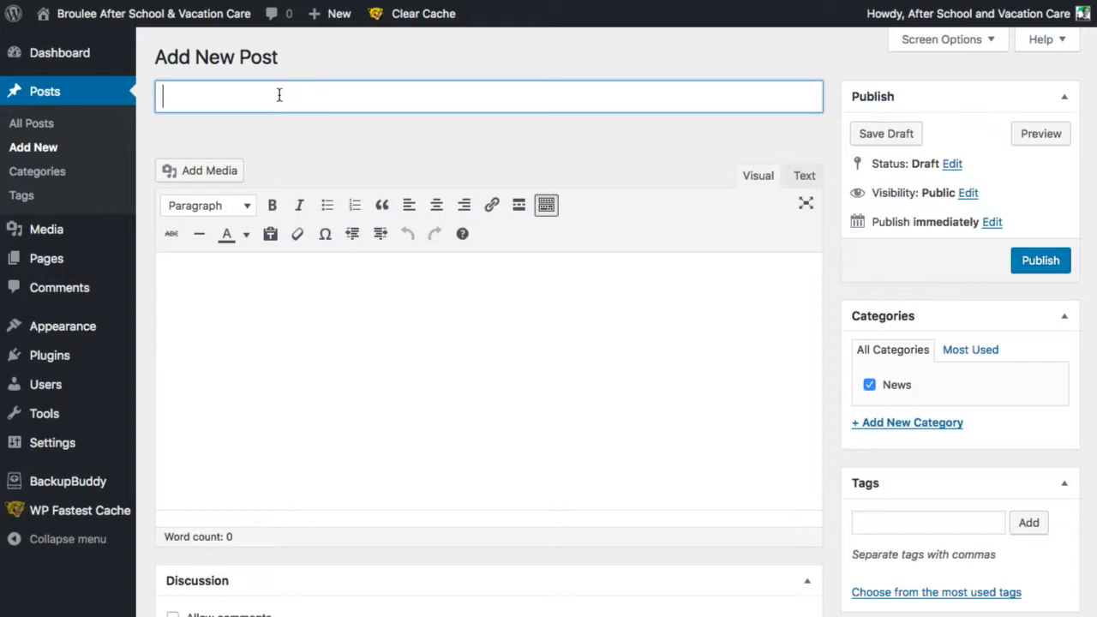
click(278, 95)
text(July 2018)
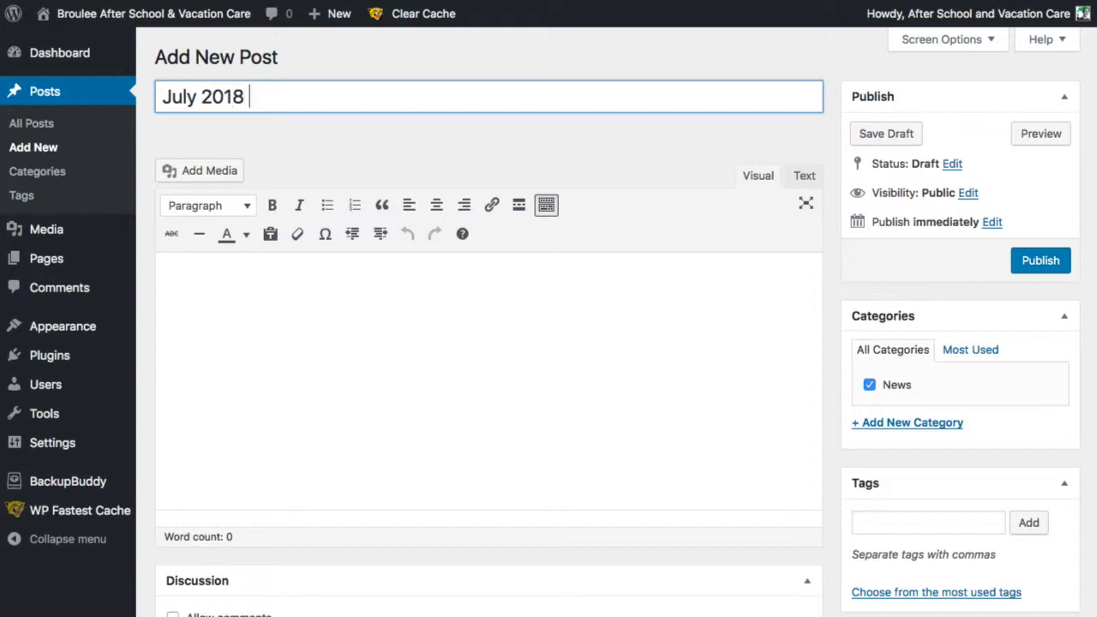
text( Va)
text(v)
text(tion Pro)
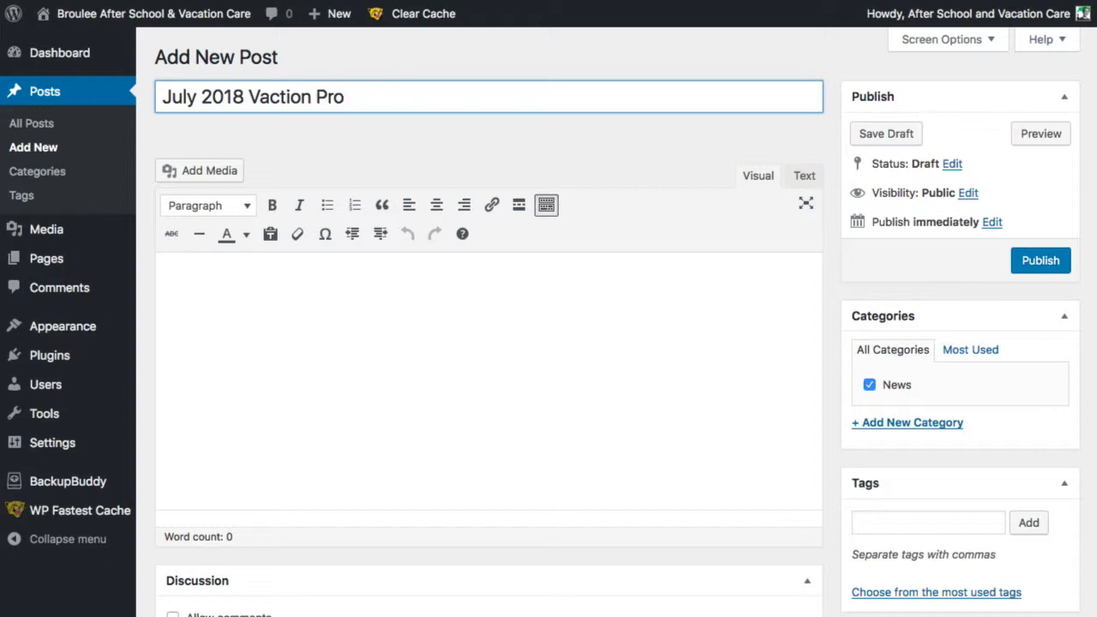
text(gram)
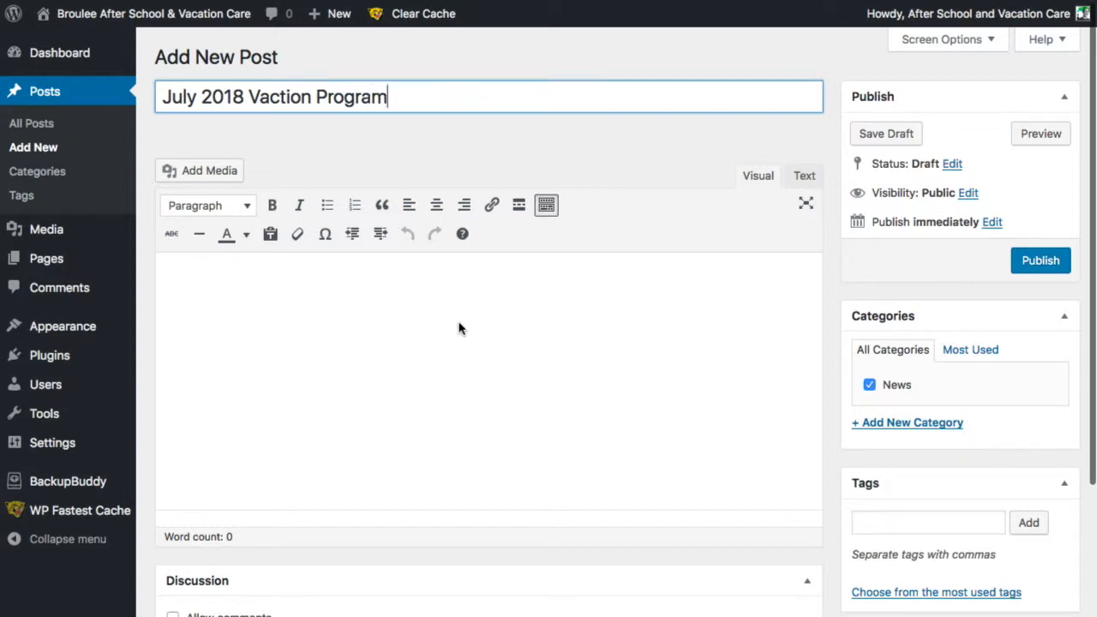
Write "Please downlaod the dpf files." and "Add that here." as two separate paragraphs in the post body.
click(475, 297)
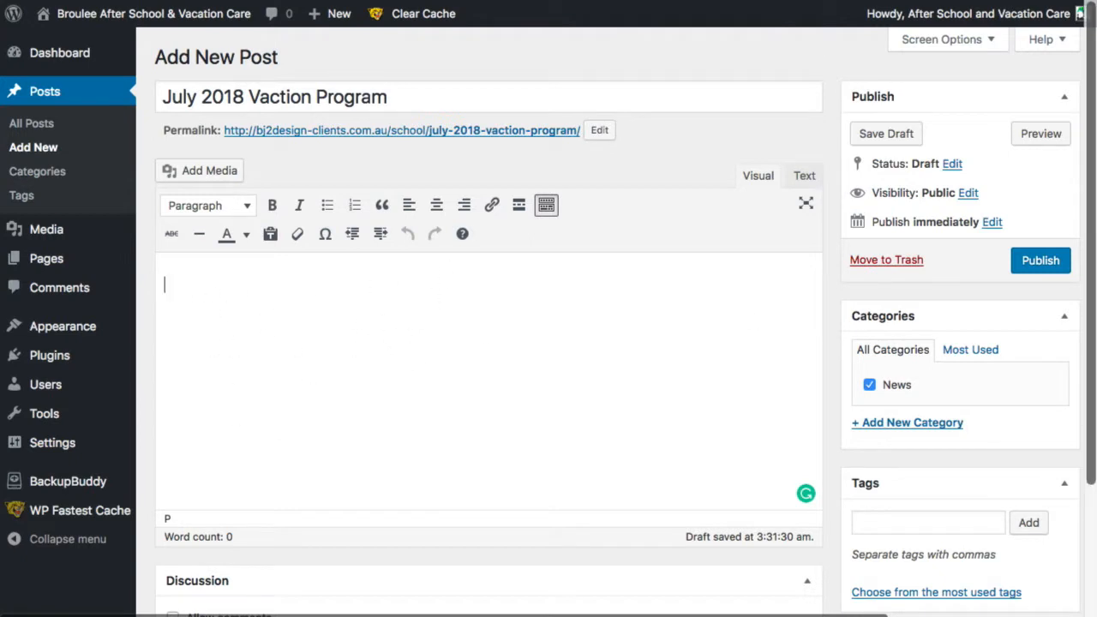
click(225, 283)
text(Please downlaod the )
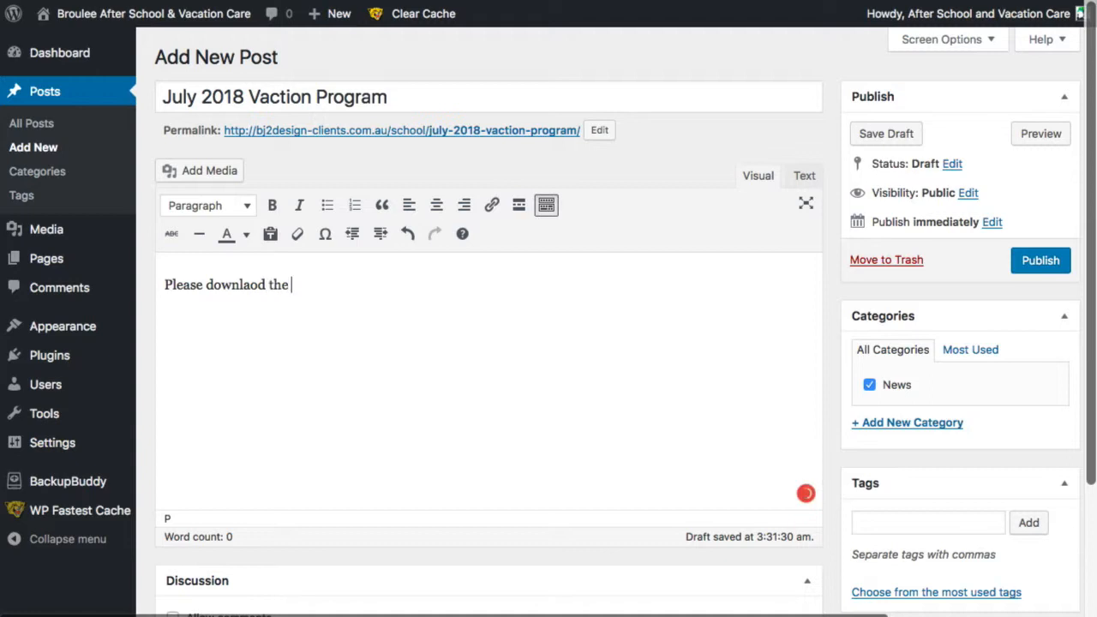
text(dpf files)
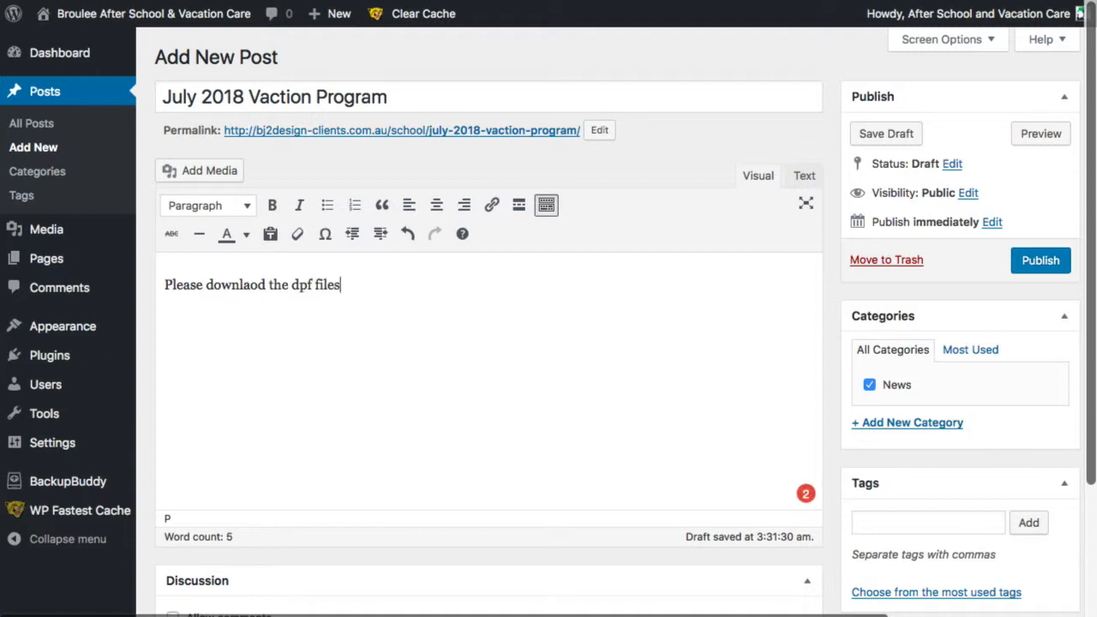
text(. Add that here)
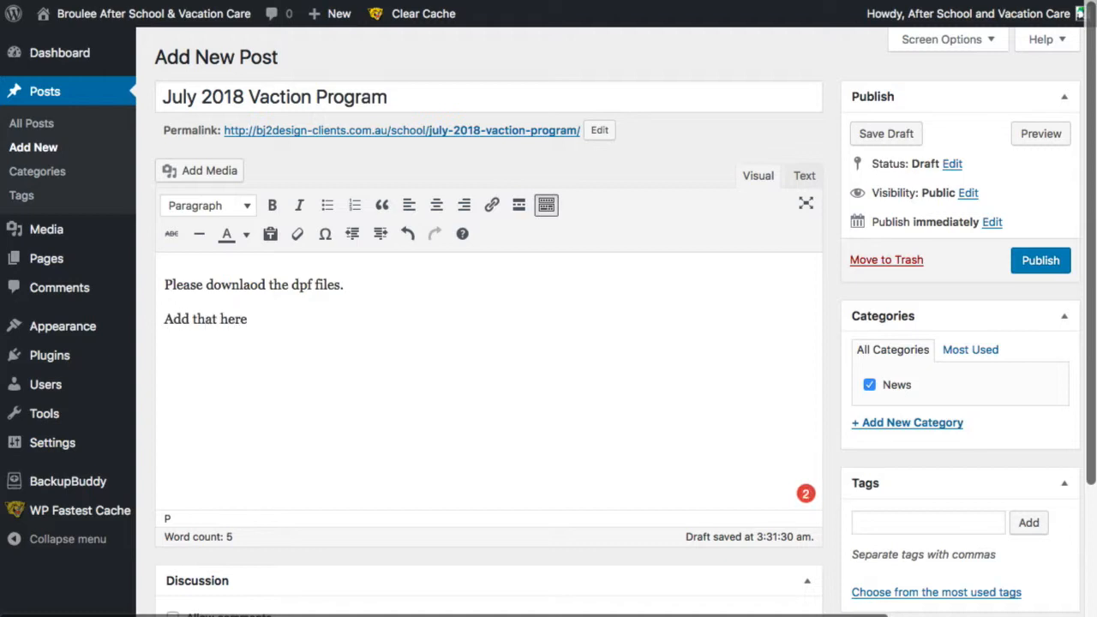
text(.)
key(Return)
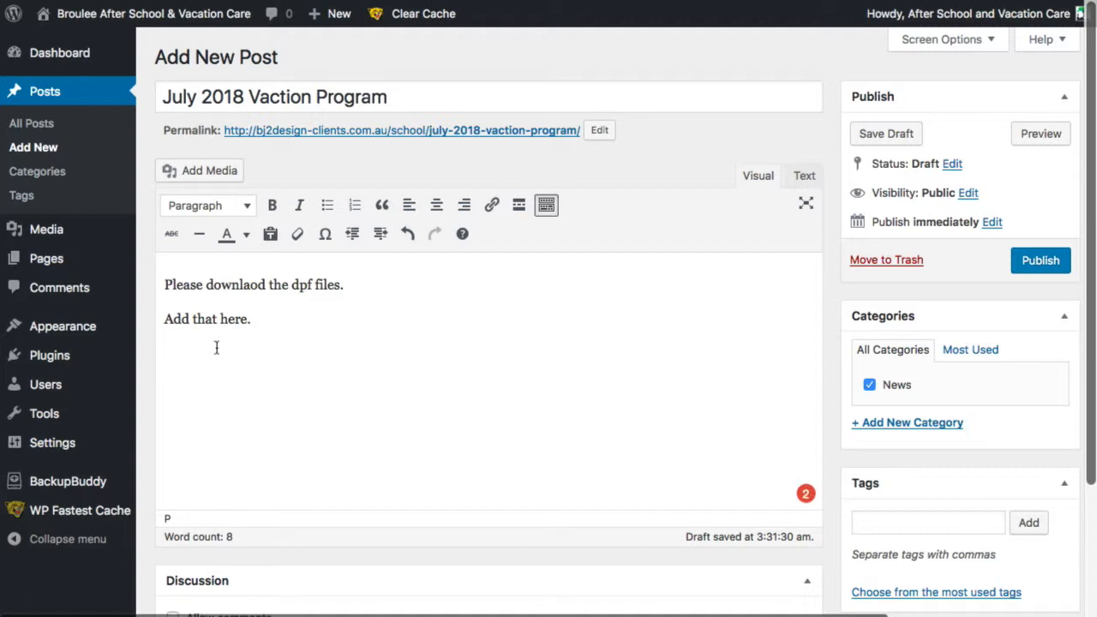
Replace "dpf" with "PDF" in the first paragraph of the post body.
click(302, 286)
text(O)
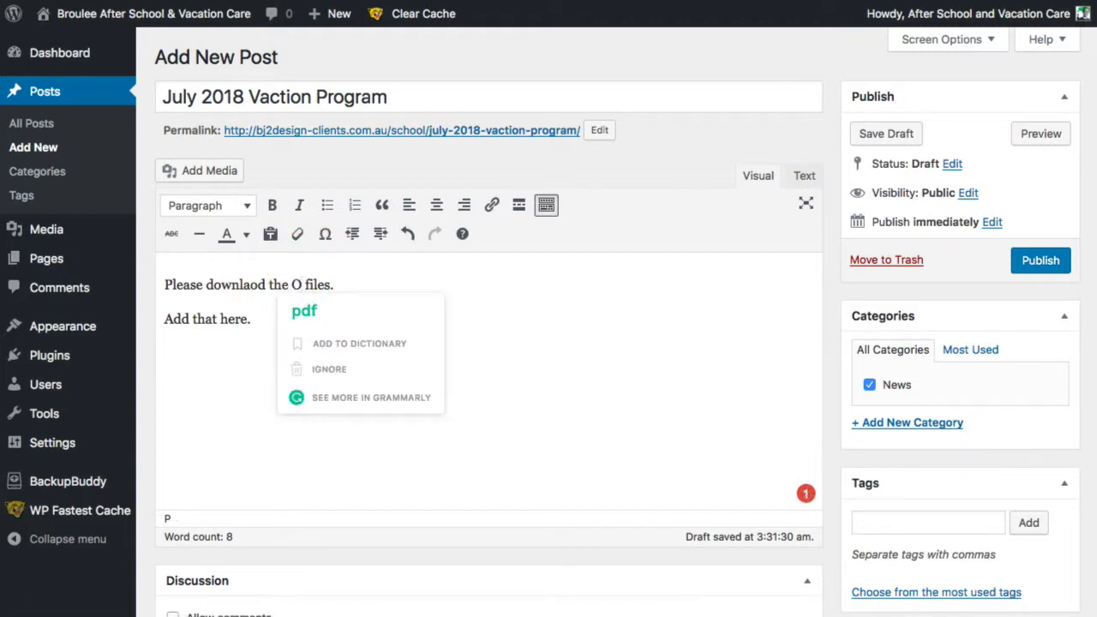
key(BackSpace)
text(PDF)
Add a "Week 1" line beneath "Add that here." and start a new paragraph below it.
click(215, 372)
click(198, 365)
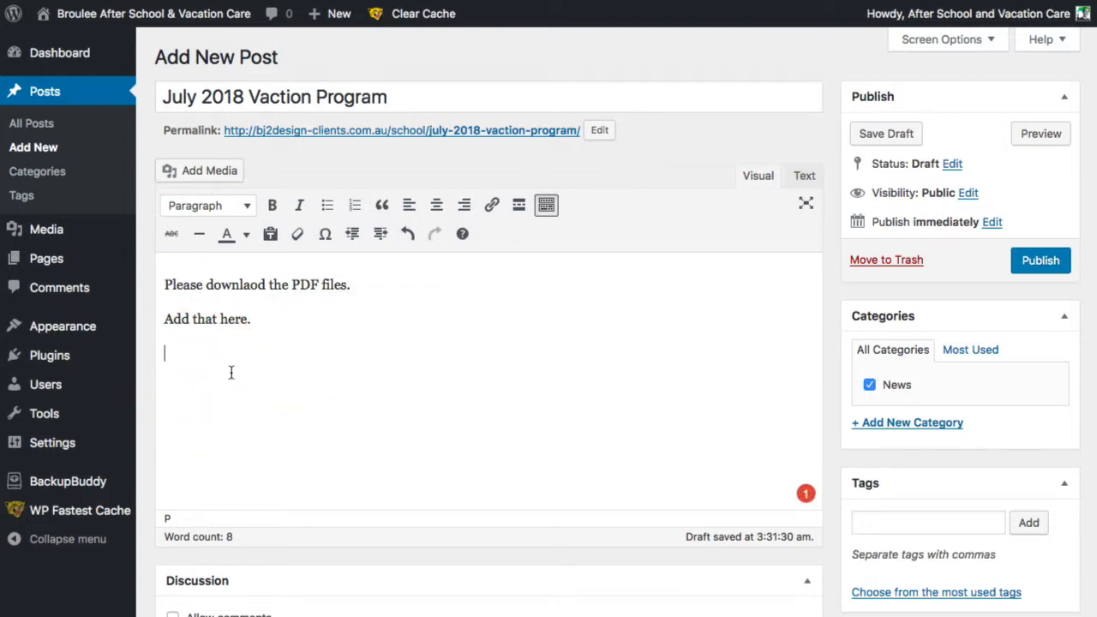
click(200, 354)
text(Week 1)
key(Return)
Turn on pasting as plain text and add "Monday 9/7/18" beneath the Week 1 line.
click(261, 355)
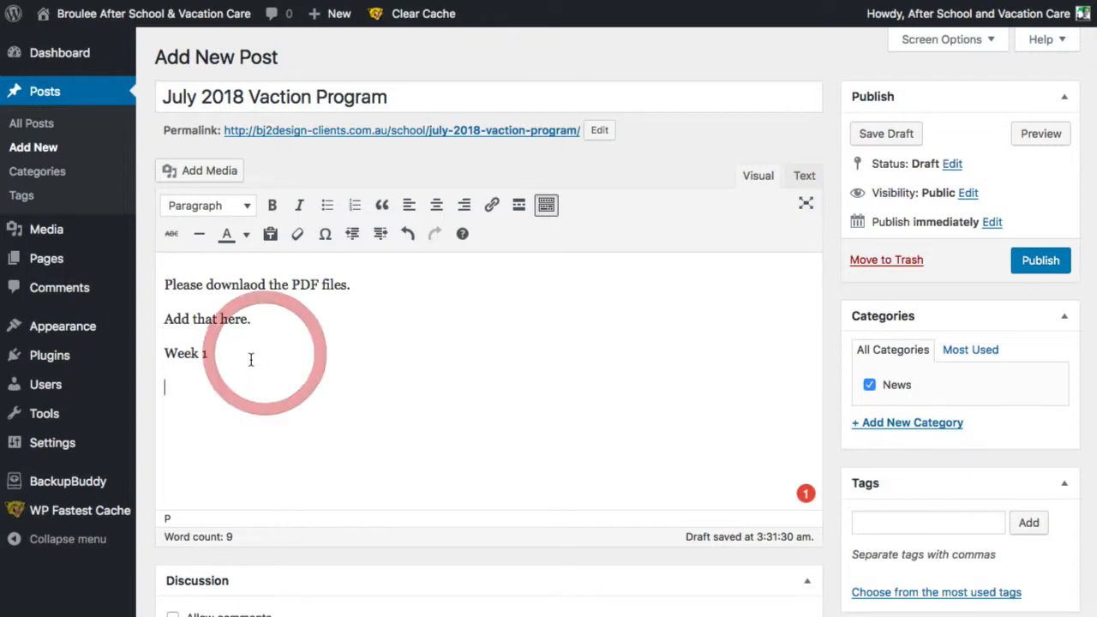
click(272, 237)
click(192, 397)
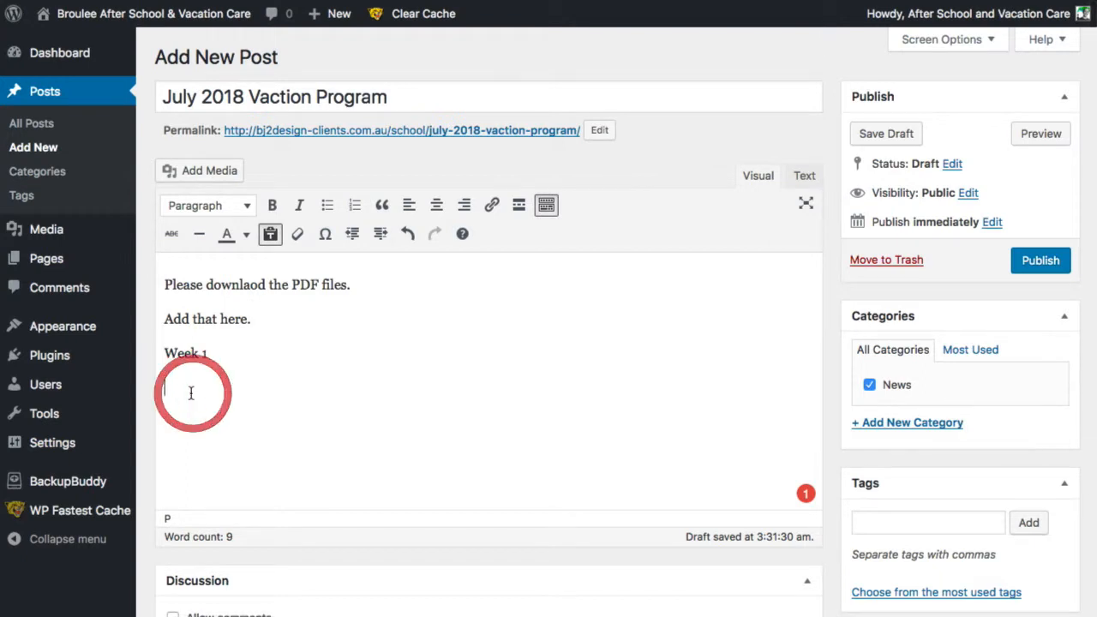
text(Monday 9/7/18)
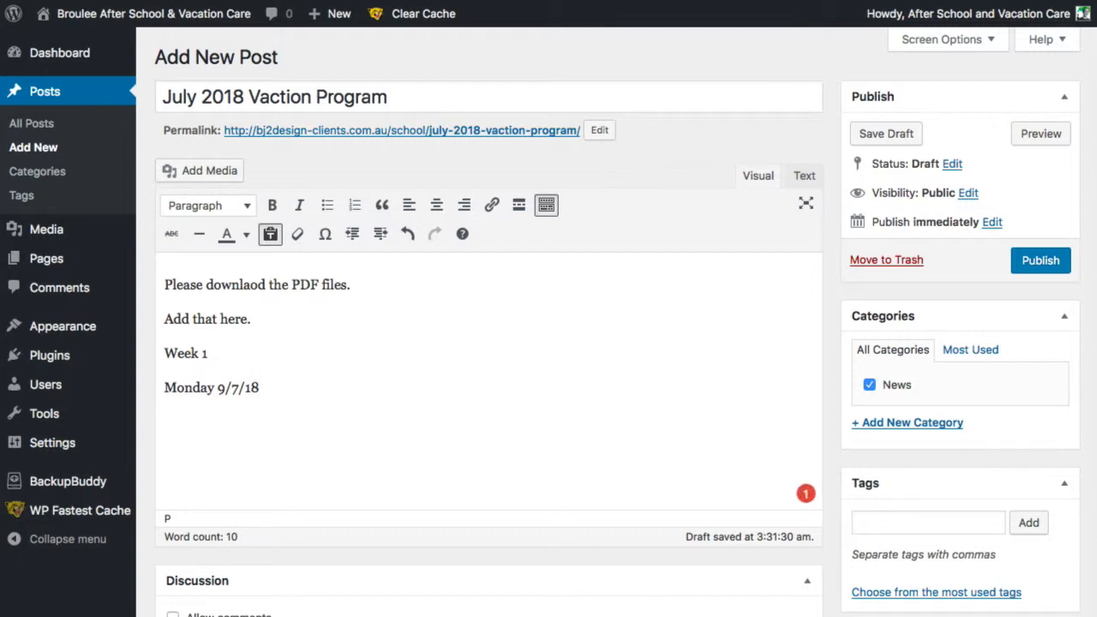
Insert "*Celebrate NAIDOC Week by Creating Art with Ochre & paint. $3" and "*Games @ Broulee Oval" in a new paragraph beneath the Monday date.
click(215, 409)
key(Return)
text(*Celebrate NAIDOC Week by Creating Art with Ochre & paint. $3 *Games @ Broulee Oval)
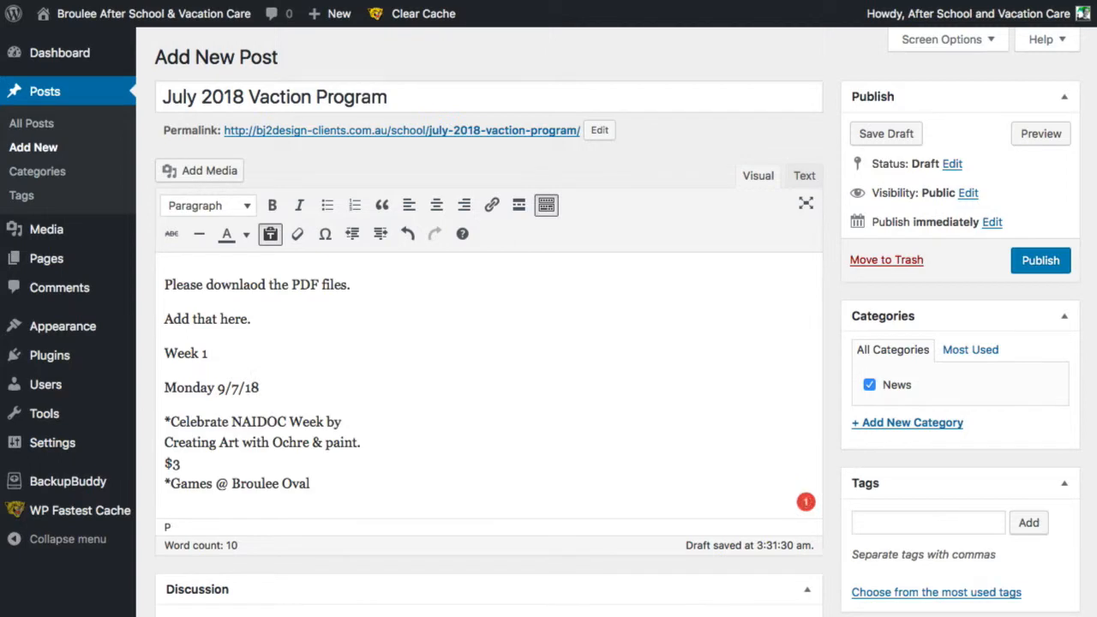
click(163, 442)
key(ctrl+z)
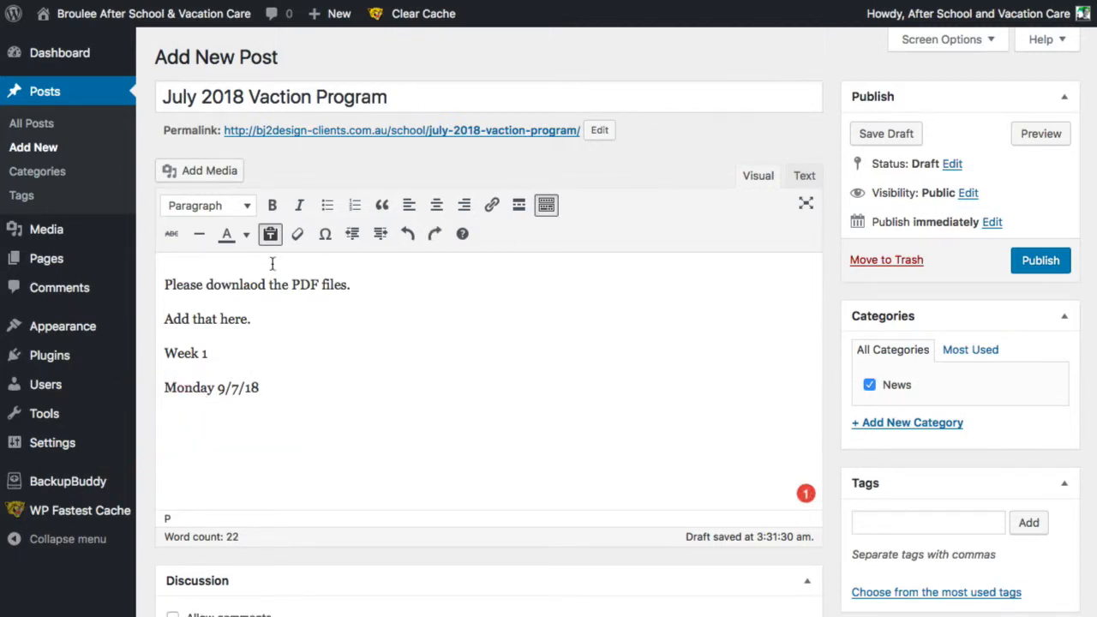
text(*Celebrate NAIDOC Week by Creating Art with Ochre & paint. $3 *Games @ Broulee Oval)
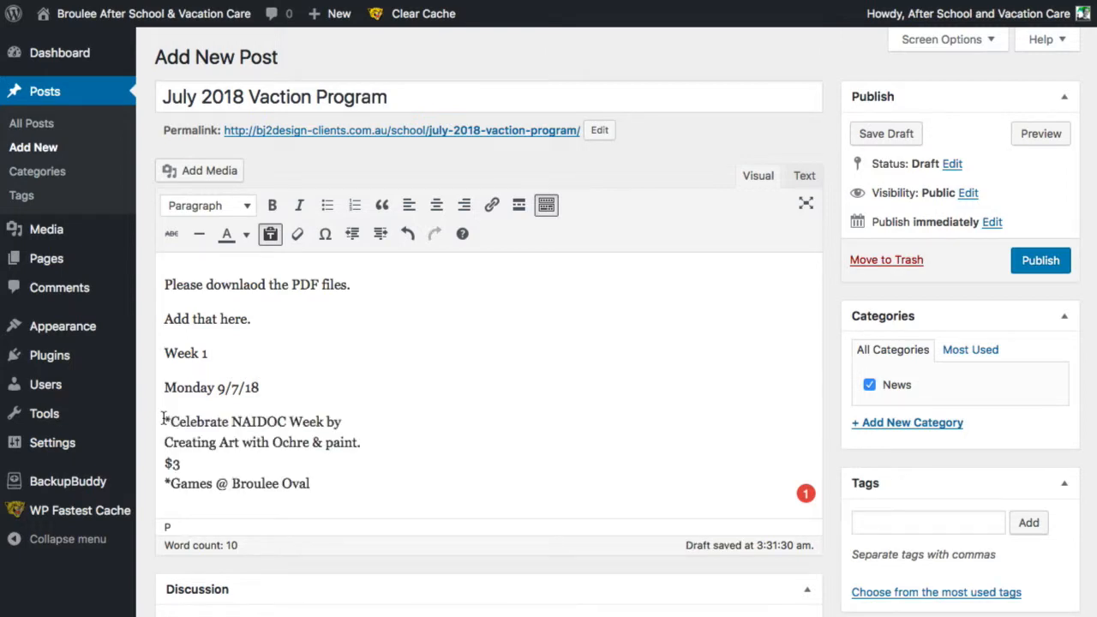
Remove the line breaks within the NAIDOC Week activity so its text and the $3 price share one line.
click(162, 454)
key(BackSpace)
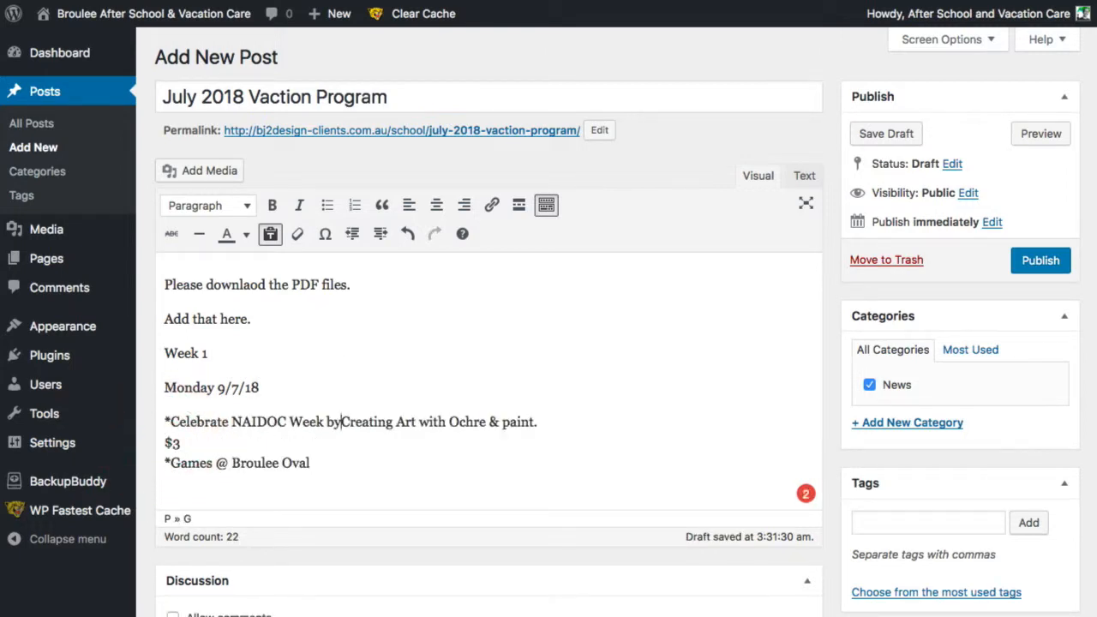
click(155, 447)
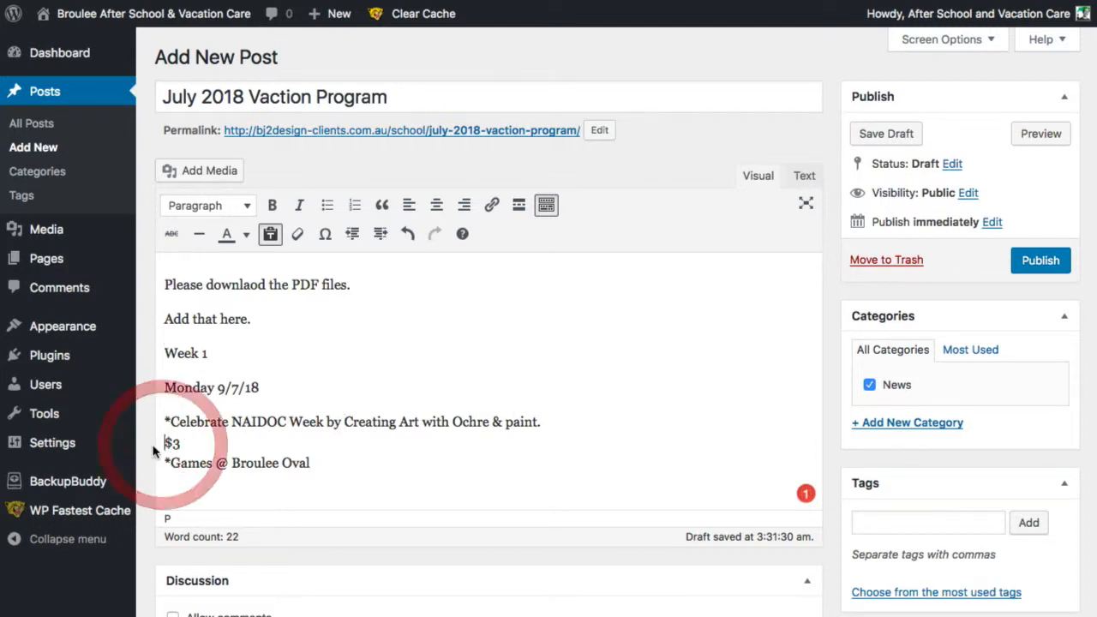
key(BackSpace)
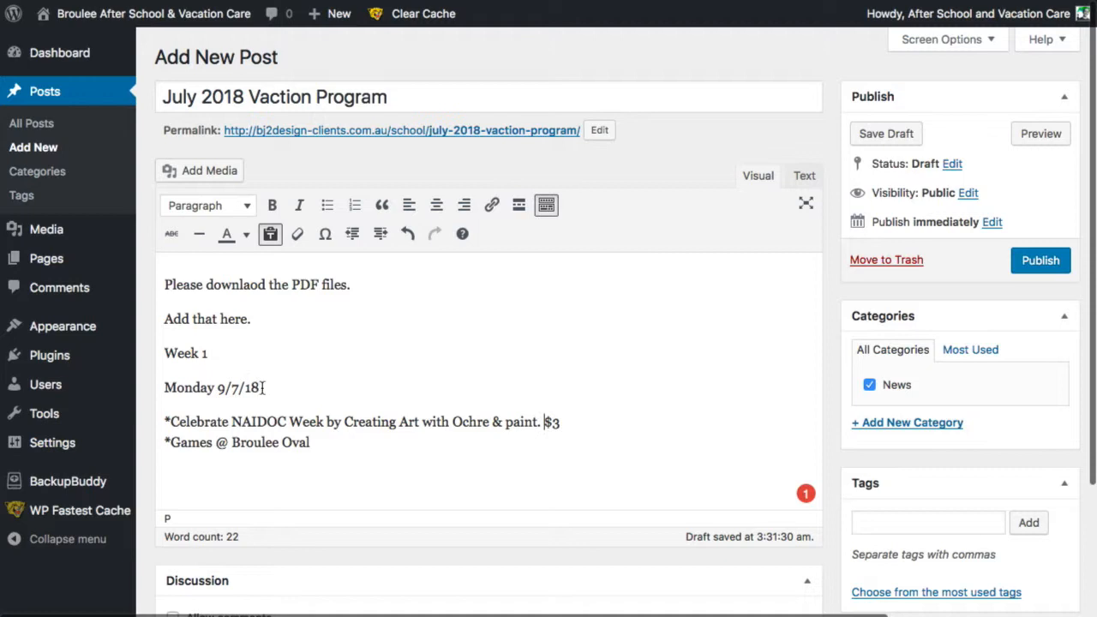
Format "Week 1" as Heading 2 and "Monday 9/7/18" as Heading 3.
drag(214, 353, 151, 353)
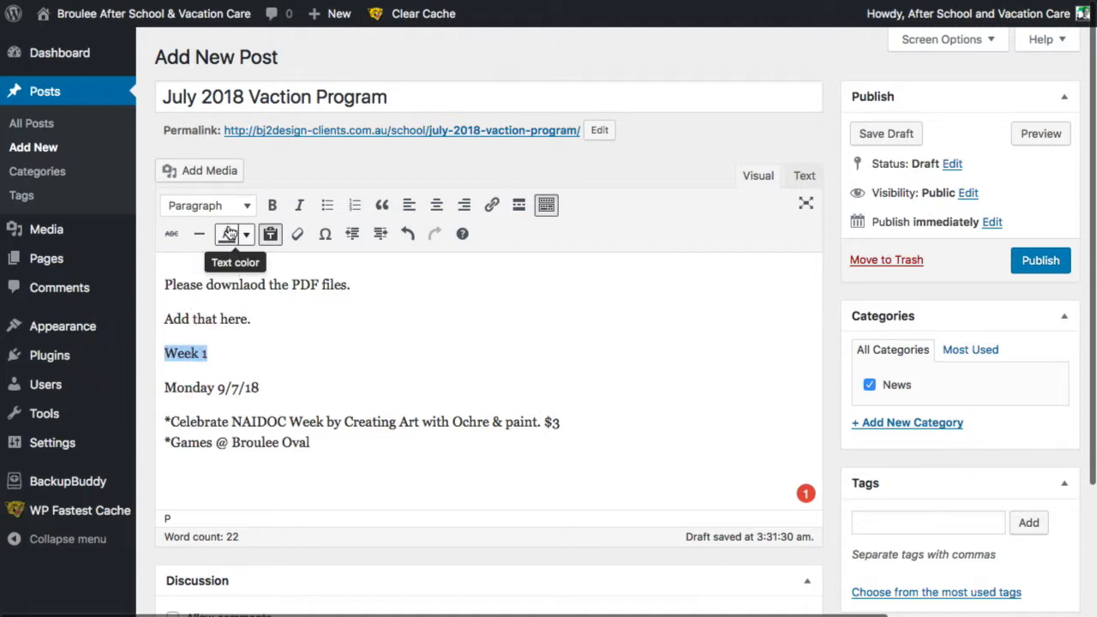
click(245, 207)
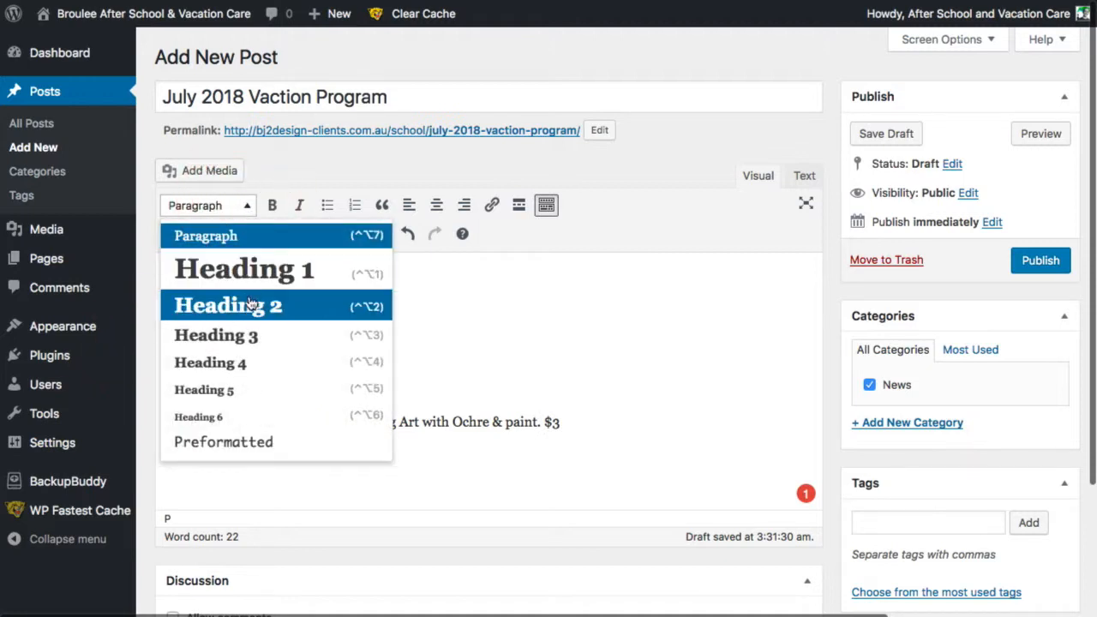
click(251, 299)
drag(262, 409, 158, 405)
click(239, 210)
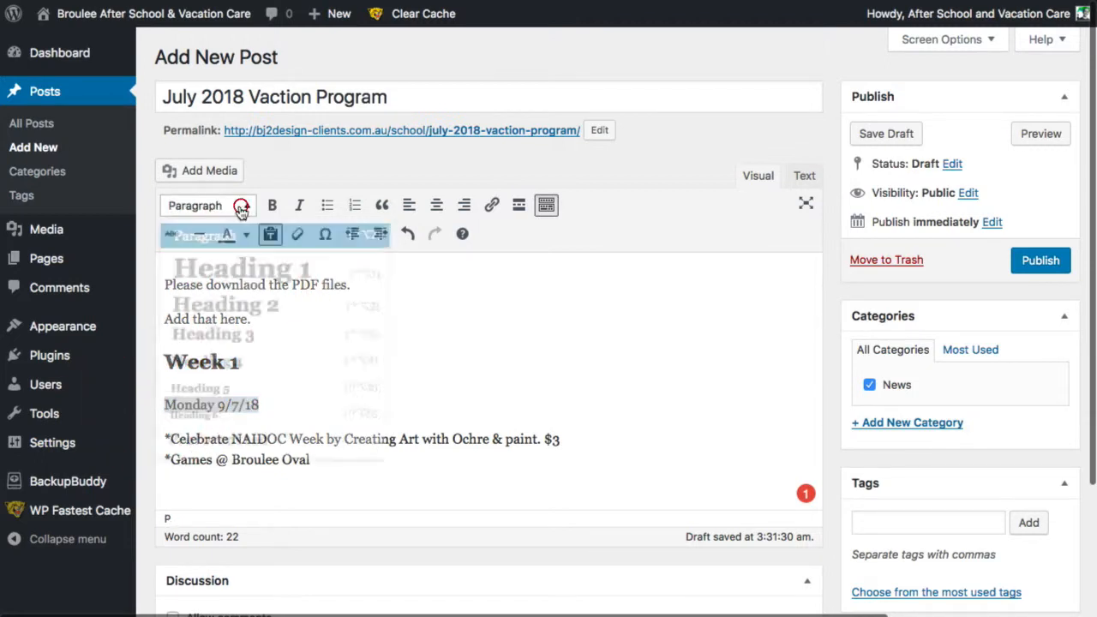
click(245, 337)
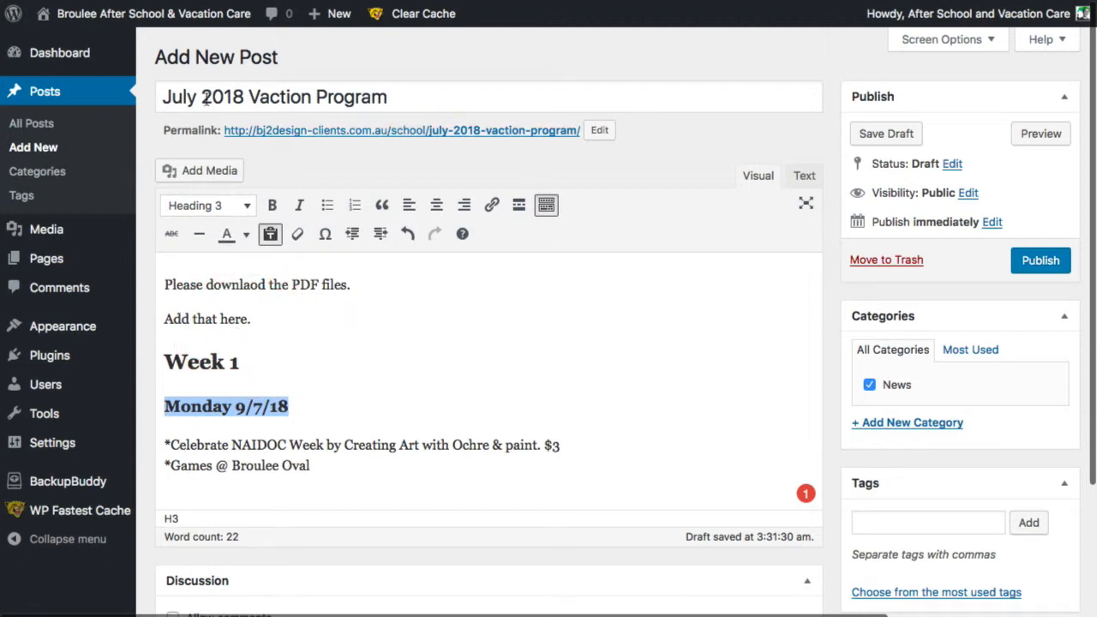
Add "Tuesday 10/7/18" and "Add more" as separate paragraphs beneath the Monday activities.
click(334, 472)
key(Return)
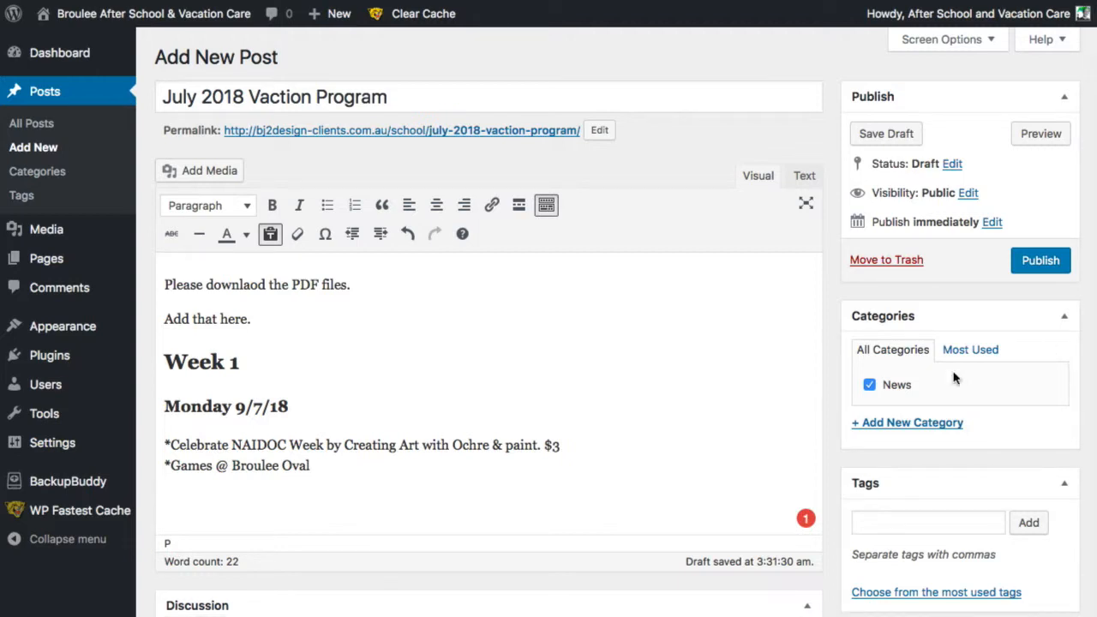
click(178, 501)
text(Tuesday 10/7/18)
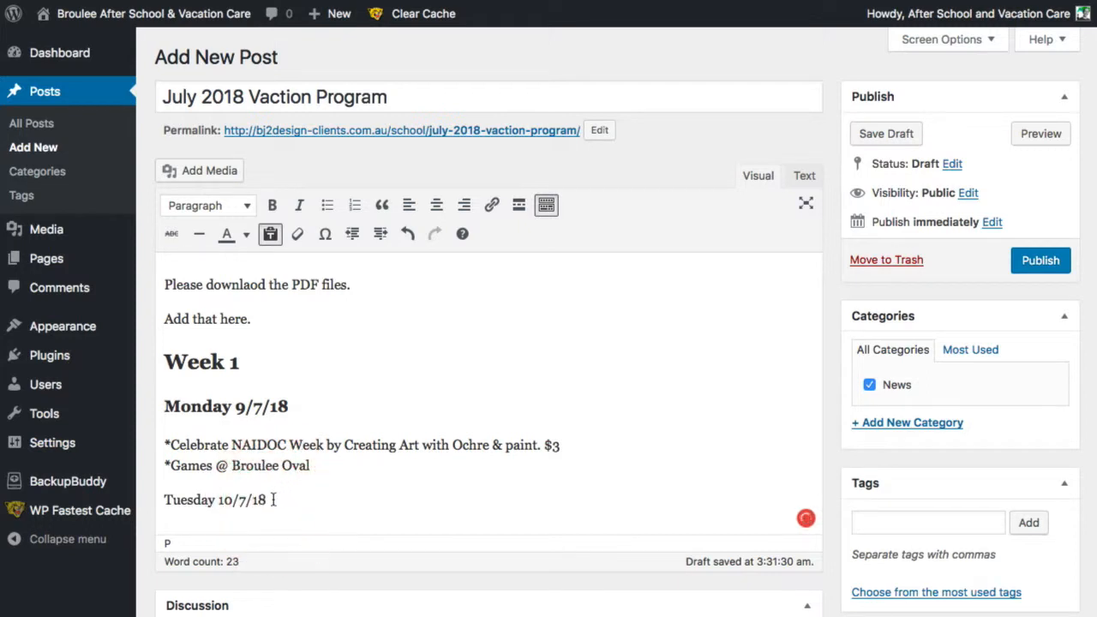
key(Return)
text(Add more)
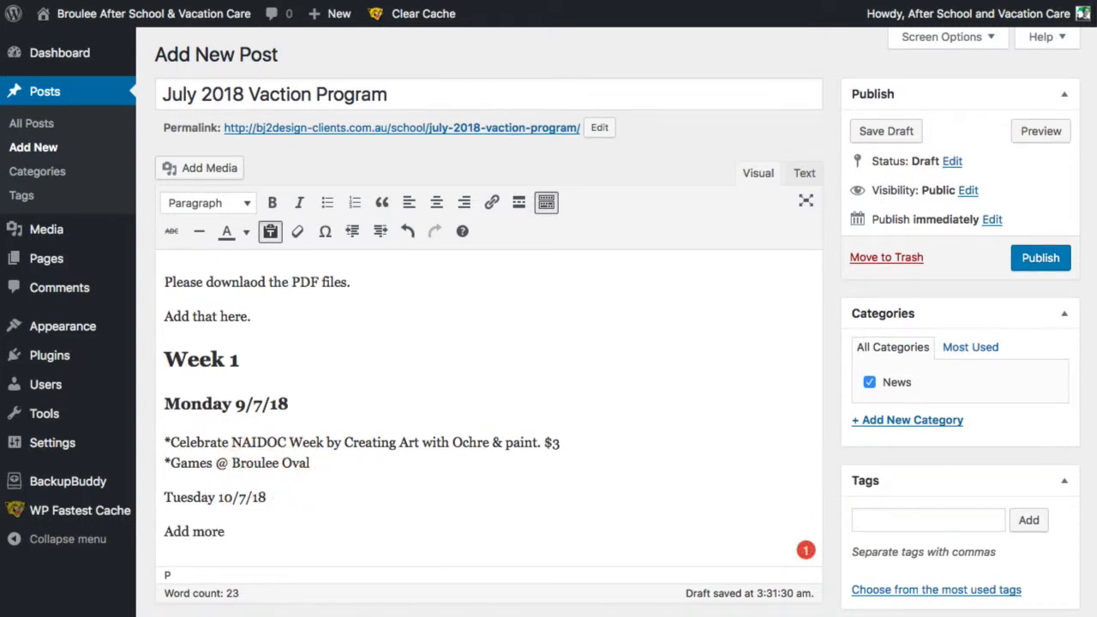
Format the "Tuesday 10/7/18" line as Heading 3.
drag(269, 497, 157, 497)
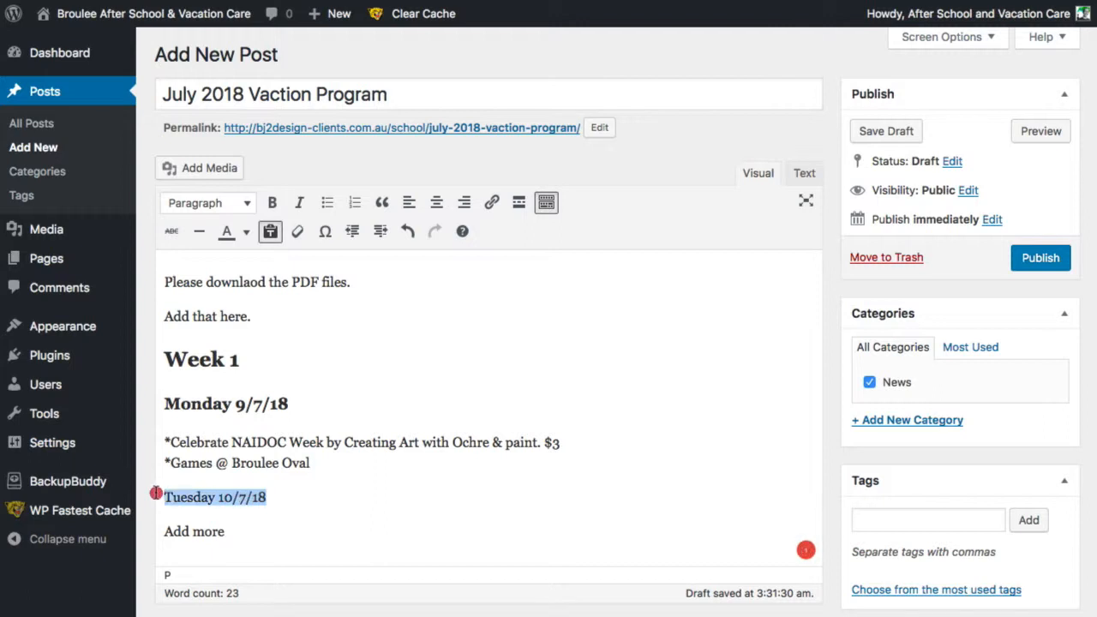
click(245, 203)
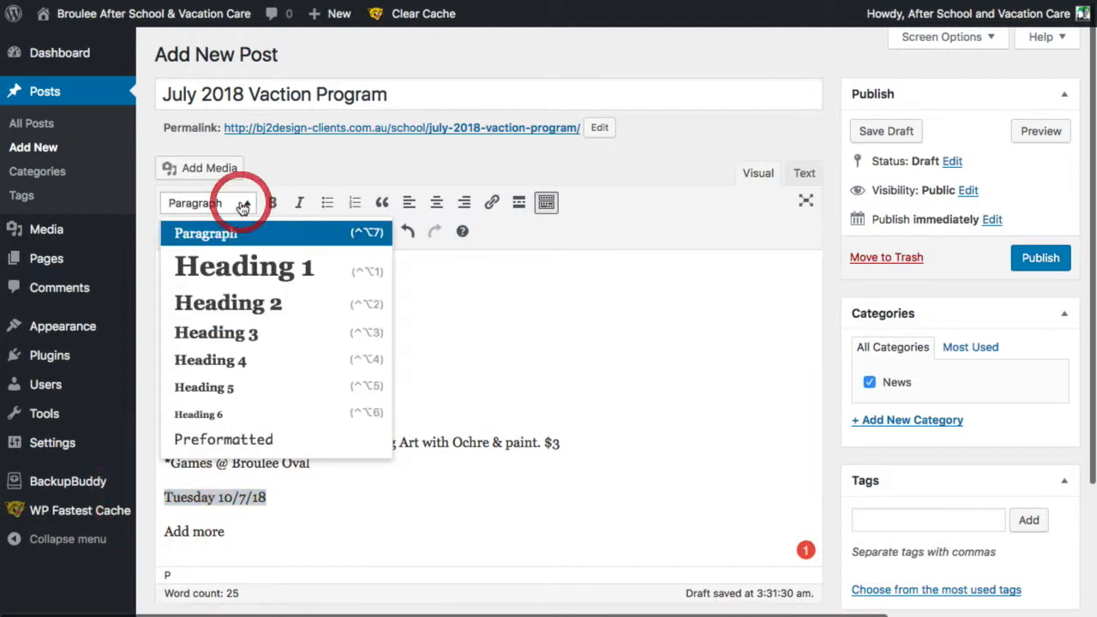
click(259, 333)
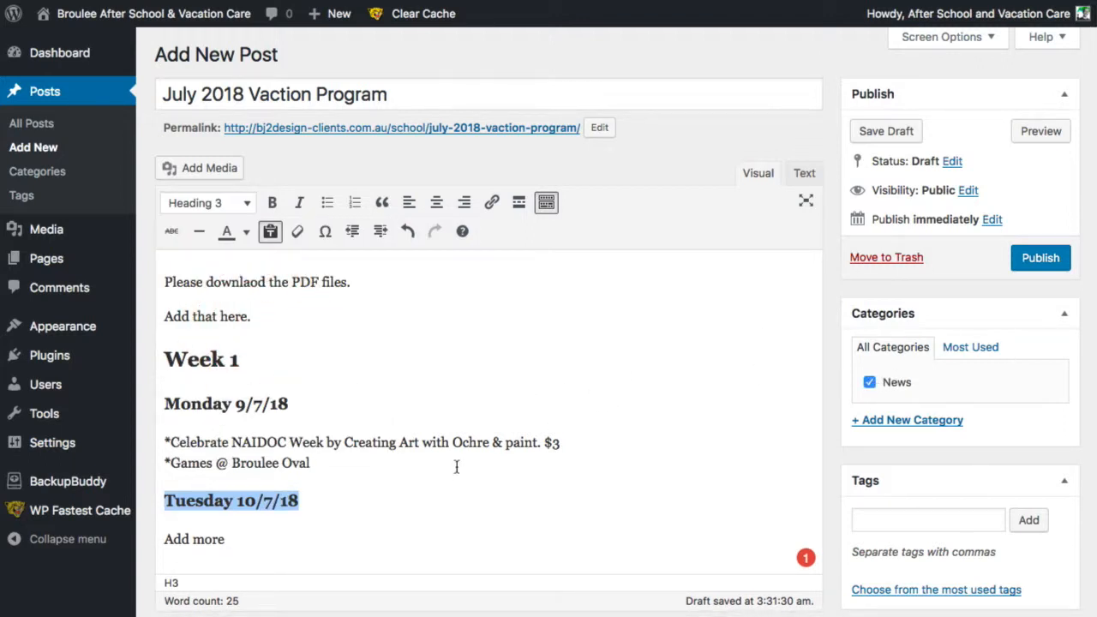
click(388, 497)
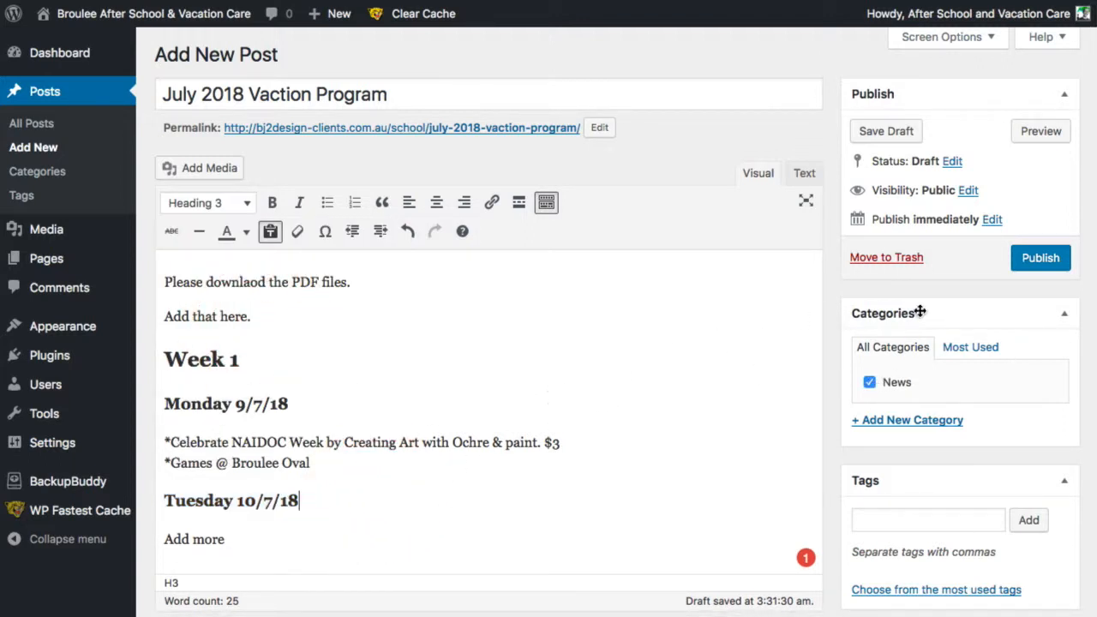
Publish the "July 2018 Vaction Program" post and review its full content on the live site.
click(1036, 261)
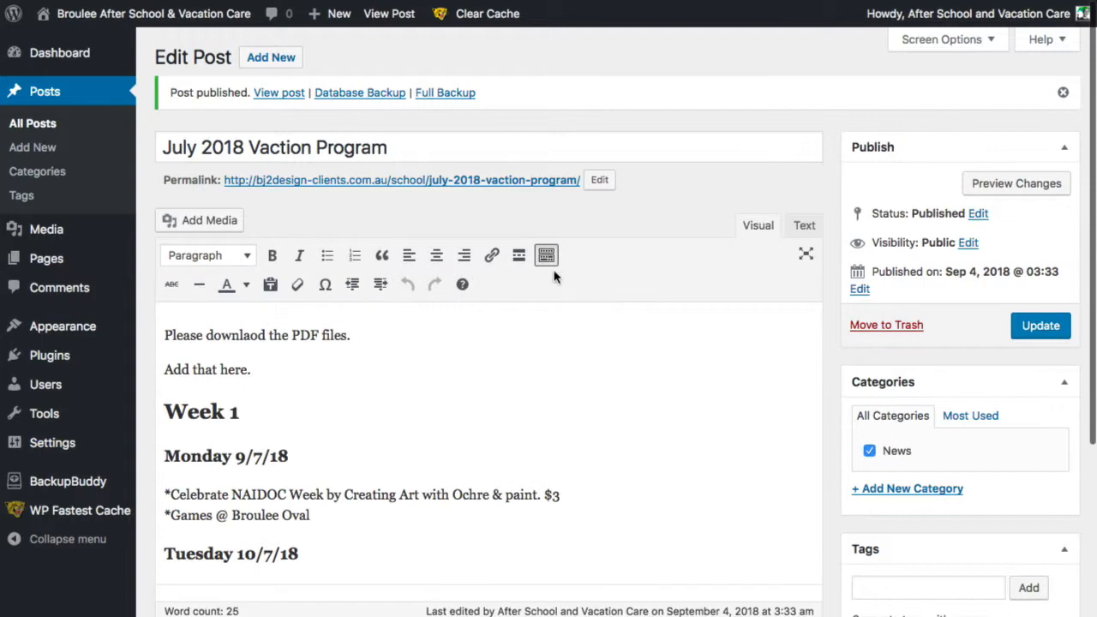
click(283, 95)
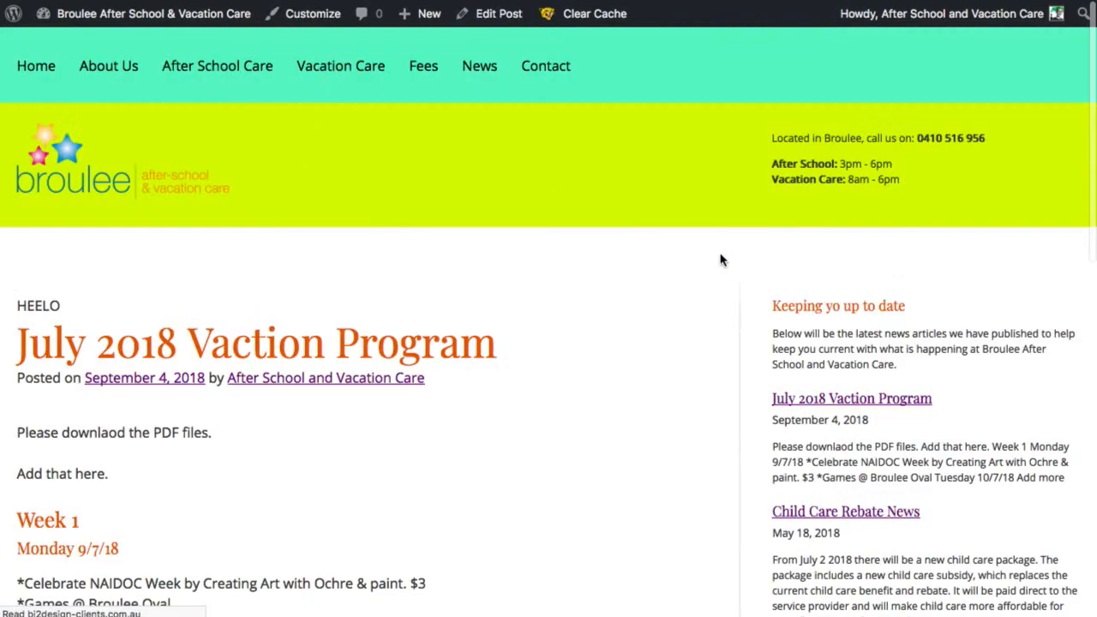
scroll(600, 348, down, 5)
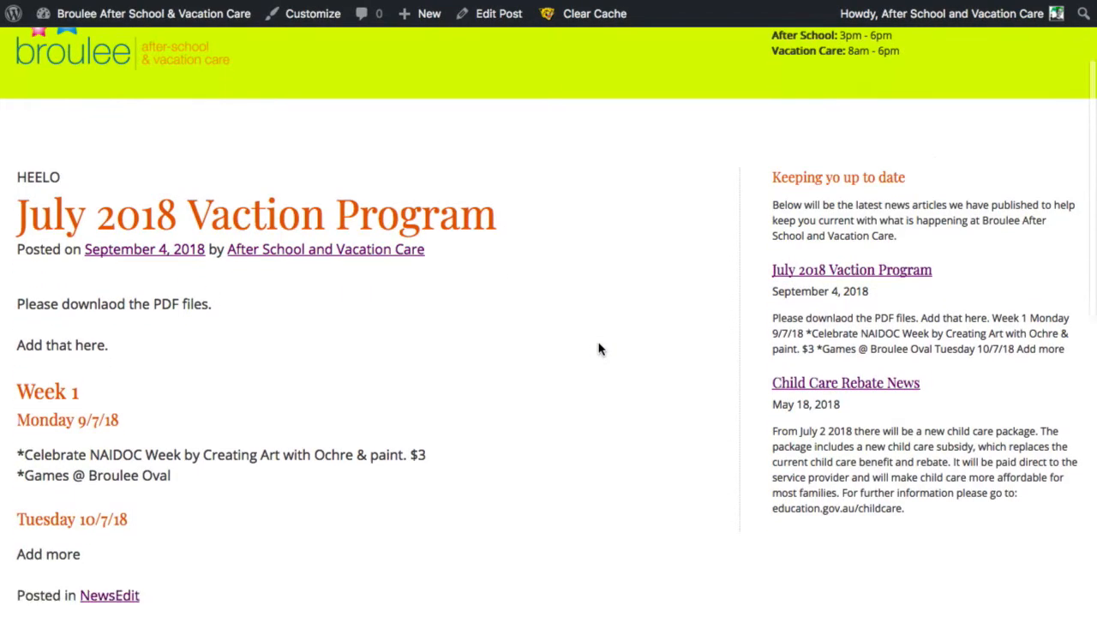
scroll(600, 349, up, 2)
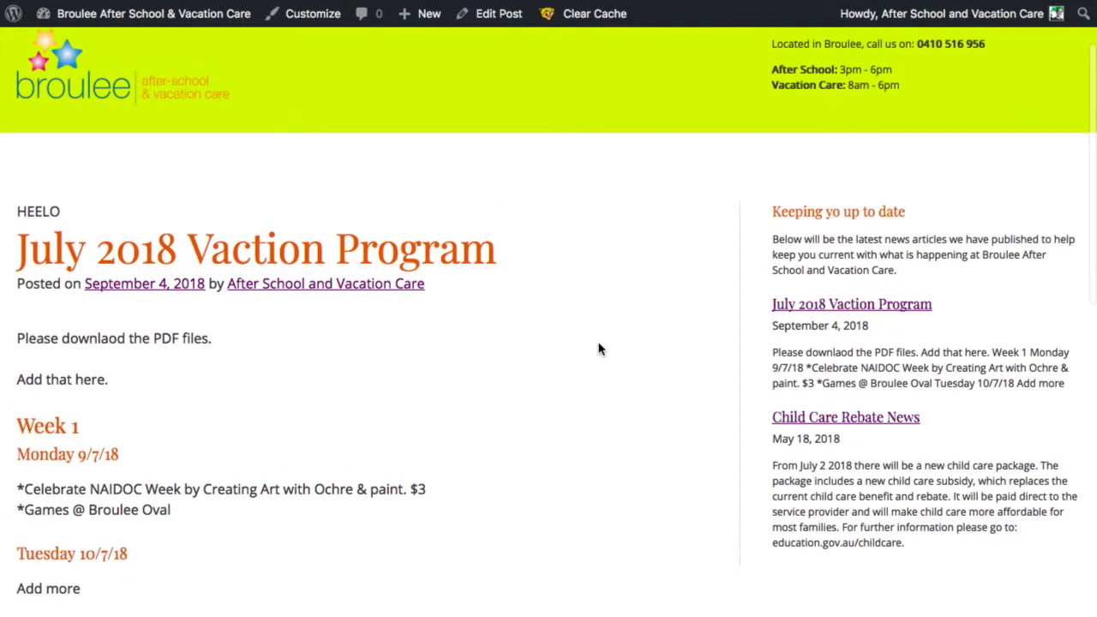
scroll(600, 349, down, 2)
scroll(600, 349, up, 4)
scroll(600, 349, up, 1)
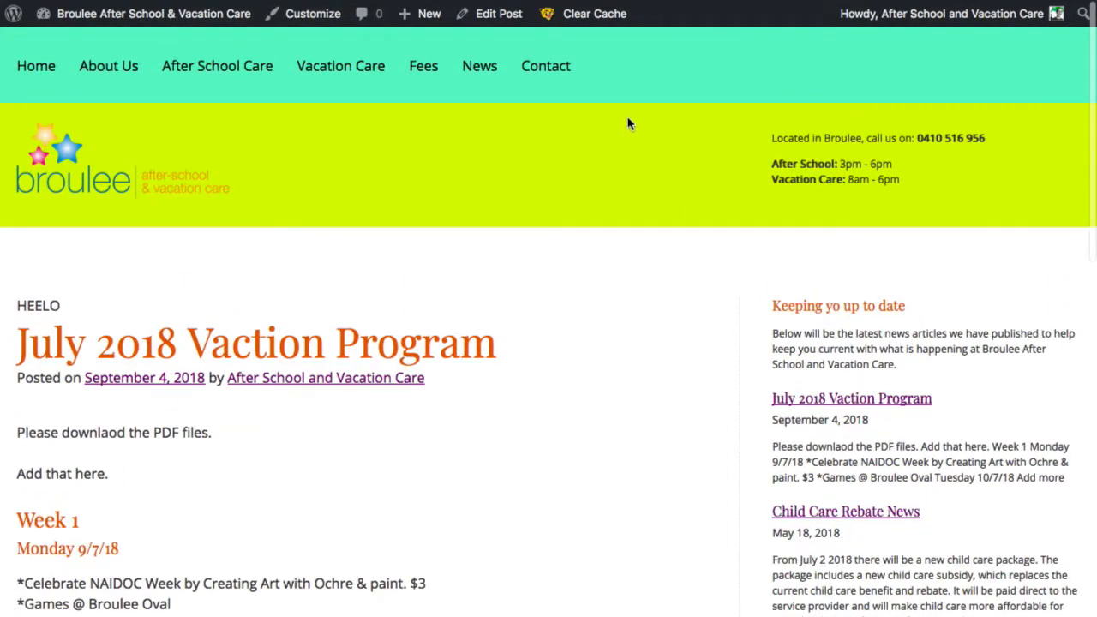
Open the site's News page and examine how the vacation program post is listed above the older articles.
click(481, 70)
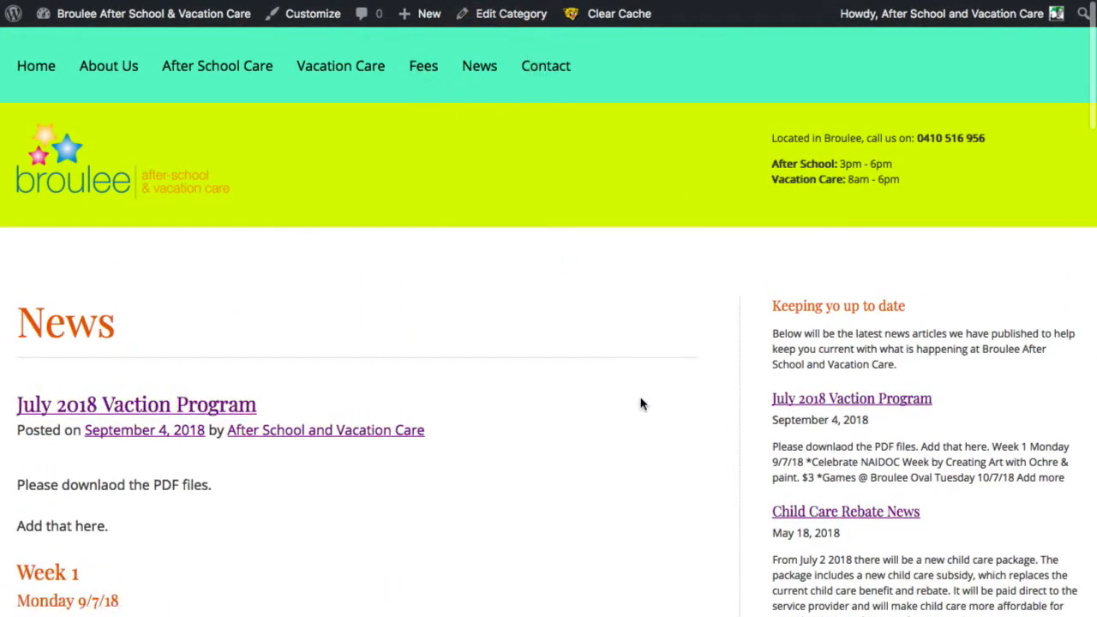
scroll(643, 403, down, 5)
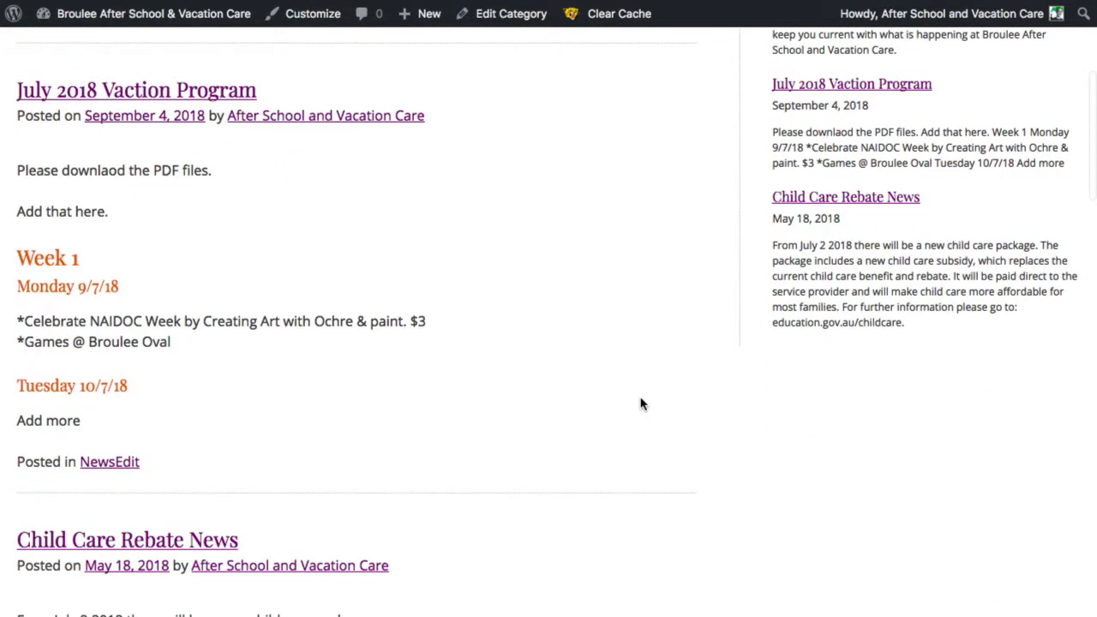
scroll(504, 442, down, 4)
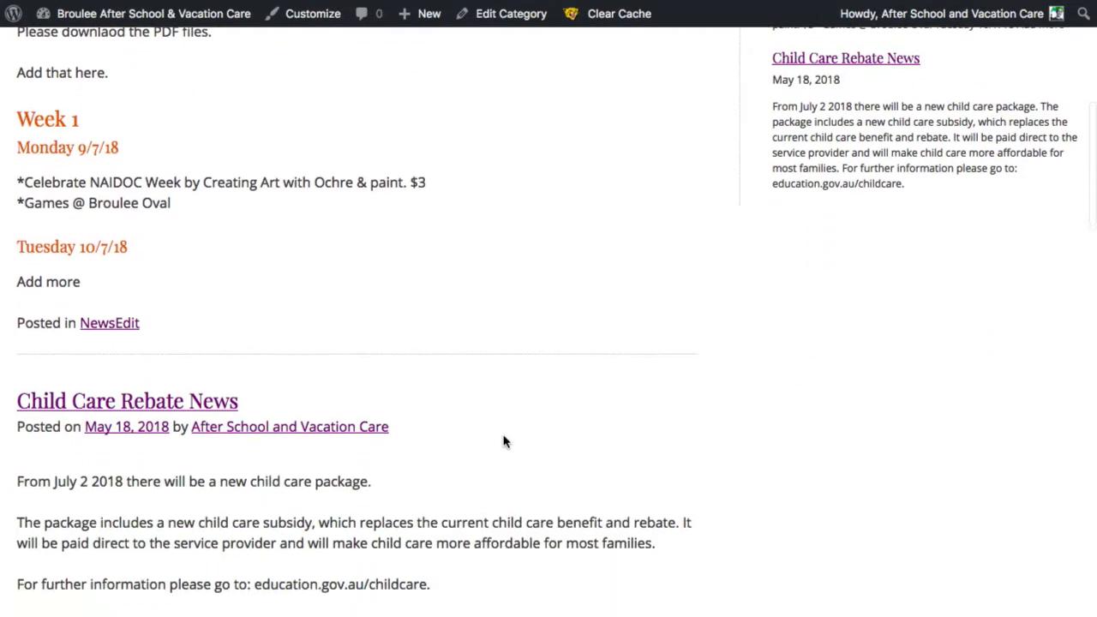
scroll(503, 438, up, 2)
scroll(503, 438, down, 2)
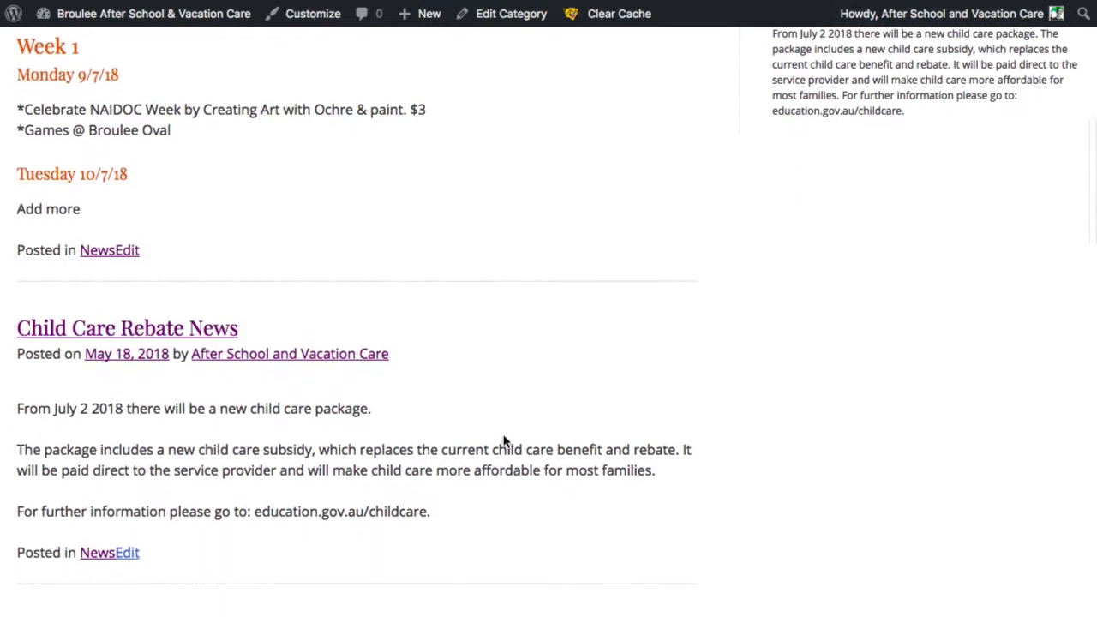
scroll(504, 441, up, 4)
scroll(504, 442, up, 1)
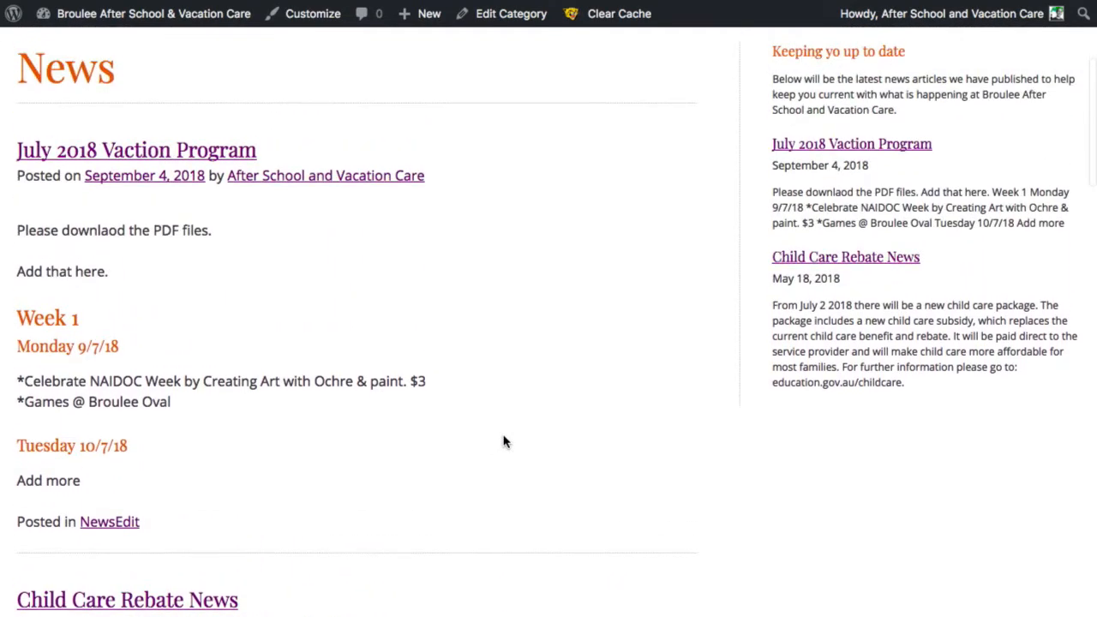
scroll(504, 441, up, 1)
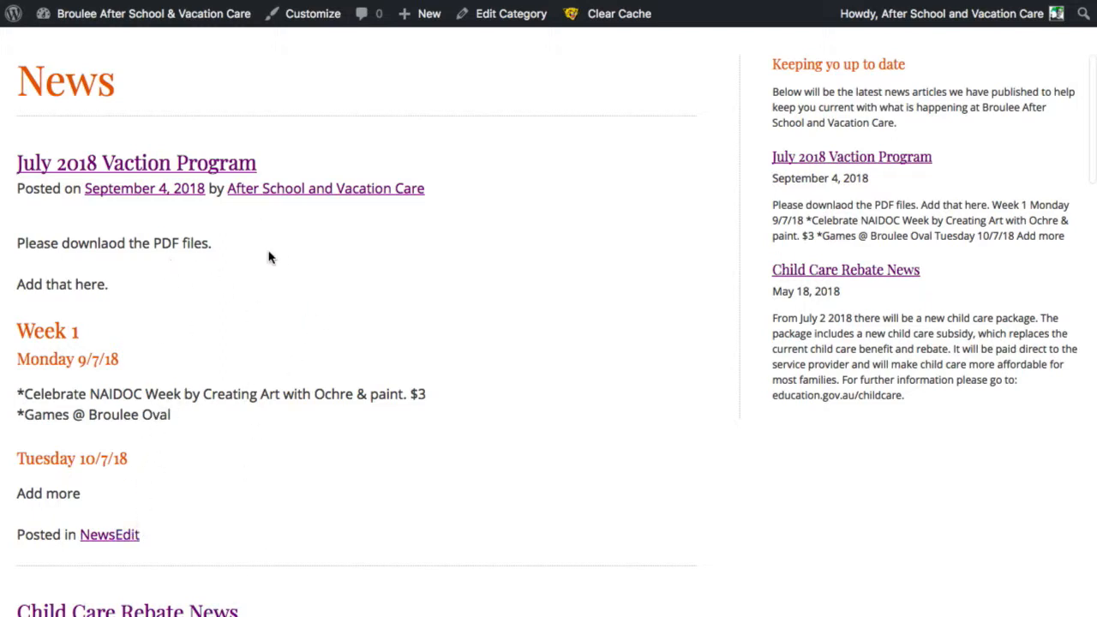
Reopen the July 2018 post for editing, insert a Read More tag after "Add that here.", and update the post.
click(143, 162)
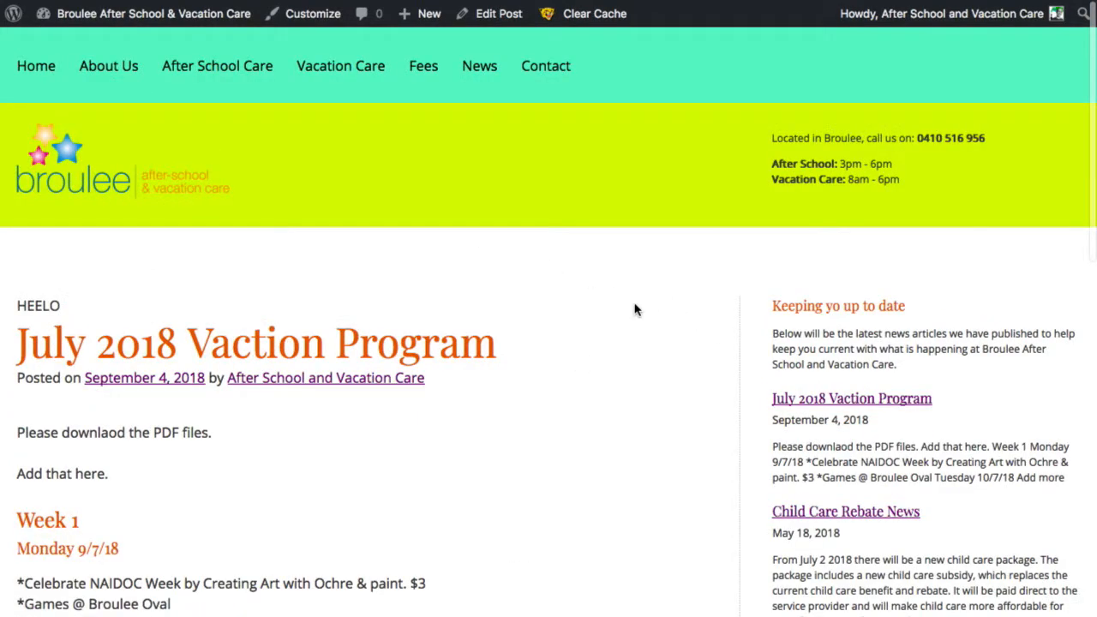
click(493, 17)
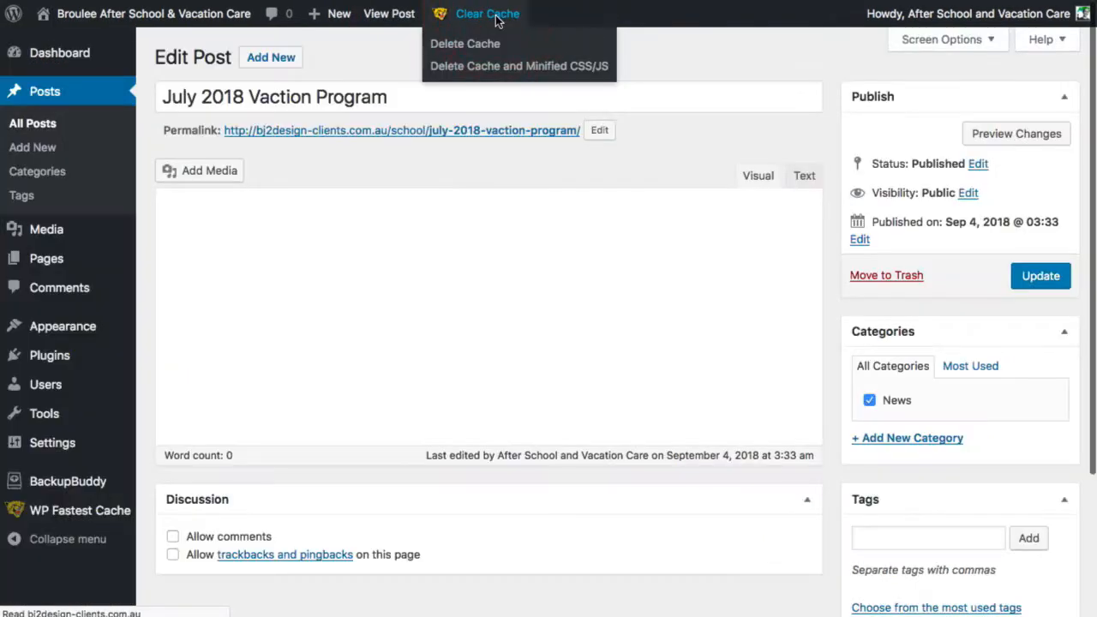
scroll(590, 372, down, 1)
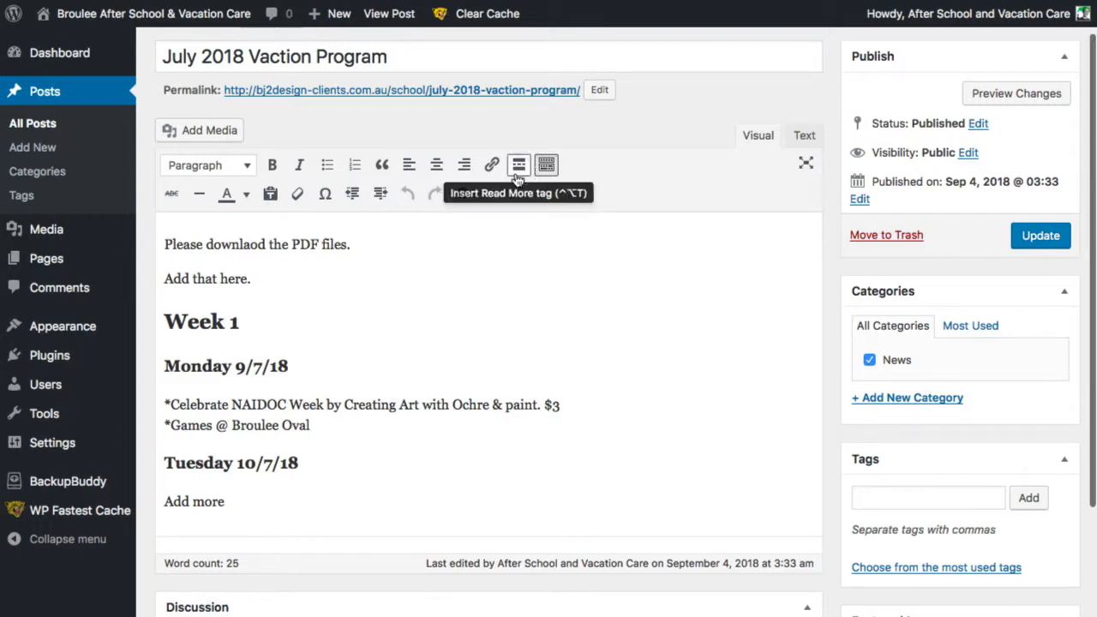
click(257, 283)
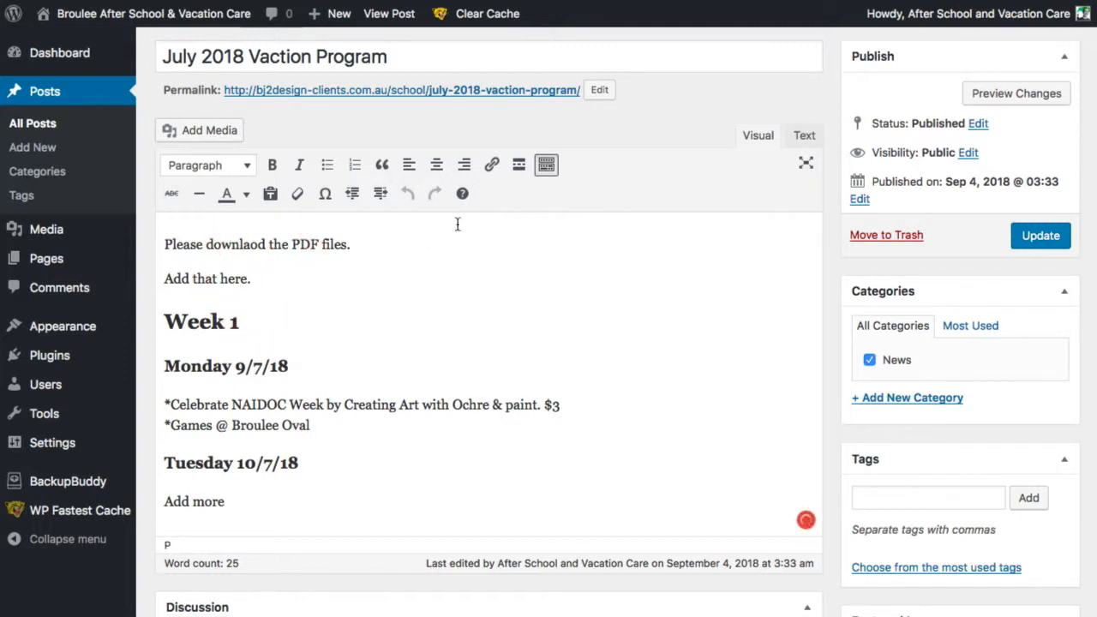
click(519, 169)
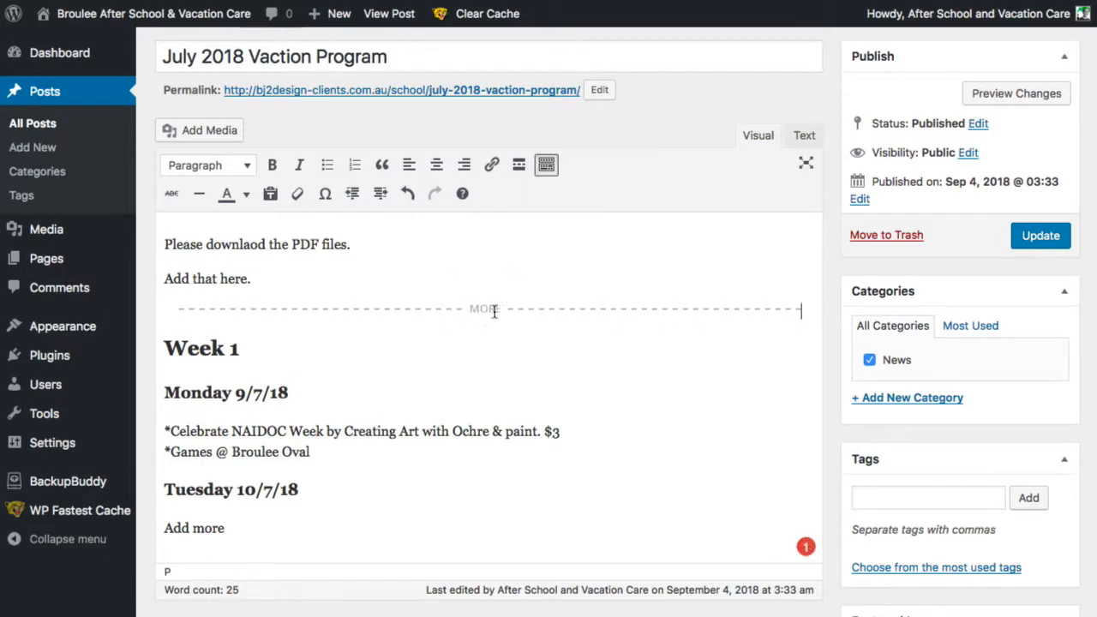
click(1040, 244)
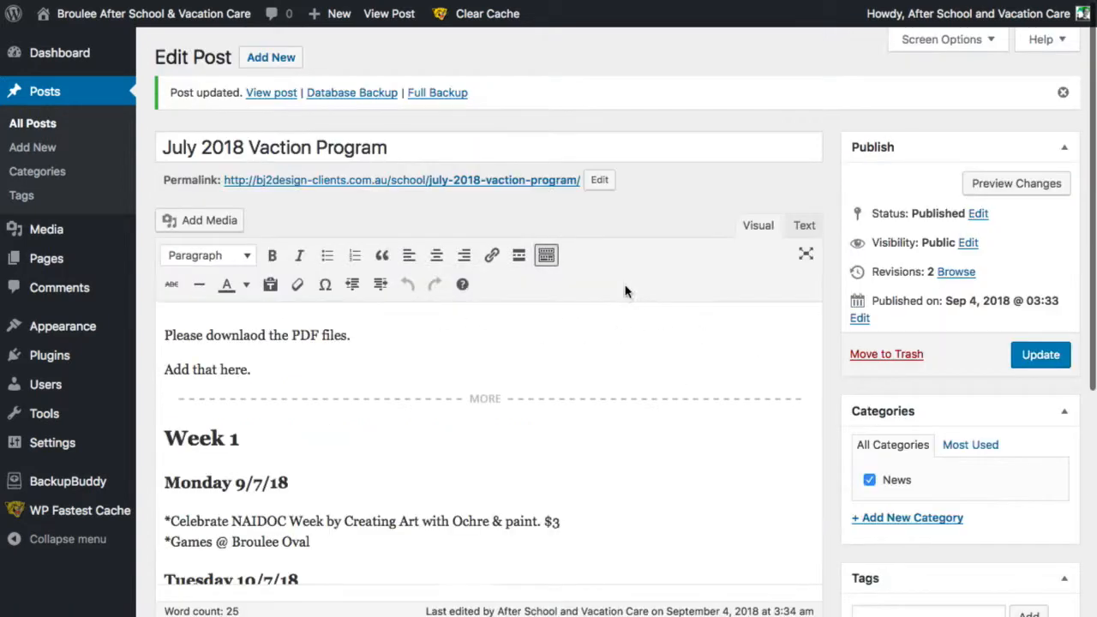
View the updated July 2018 post on the live site and check its full content.
click(271, 92)
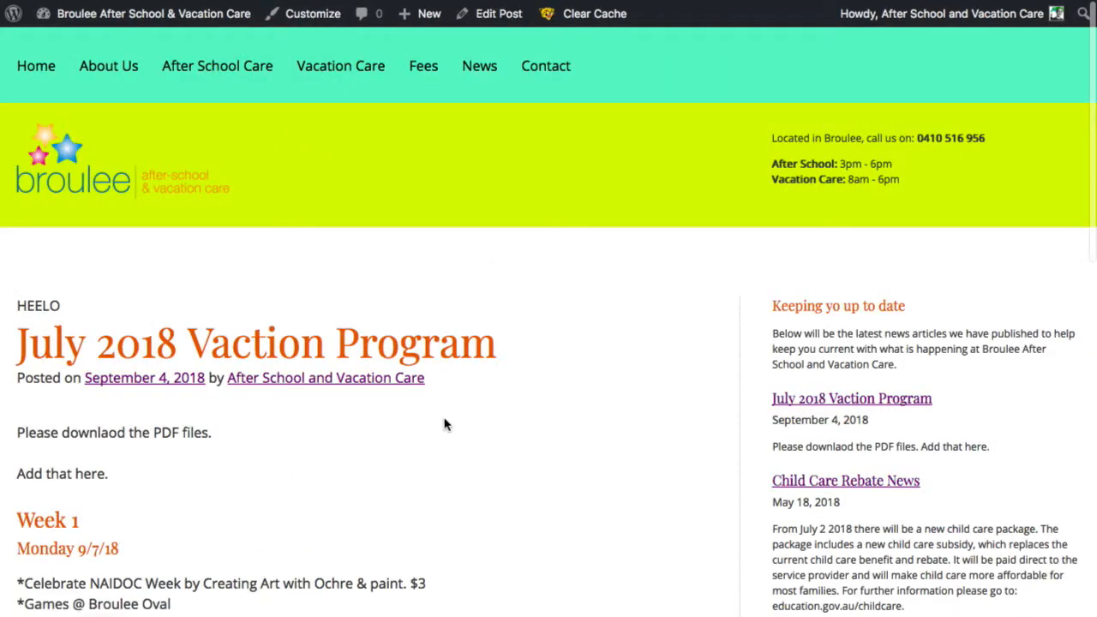
scroll(444, 424, down, 3)
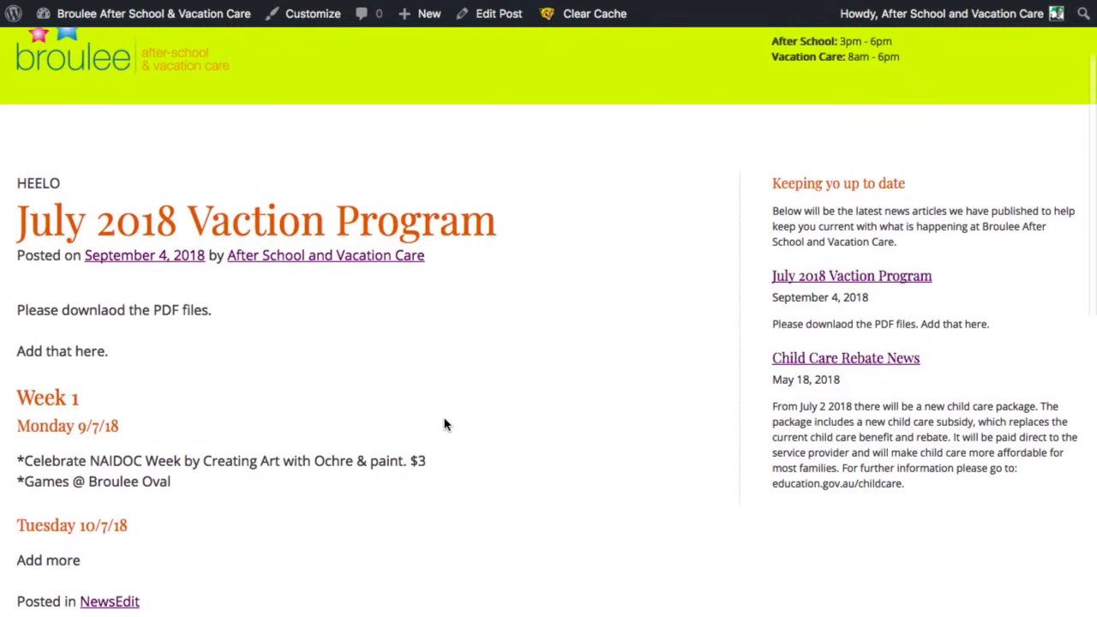
scroll(444, 424, up, 3)
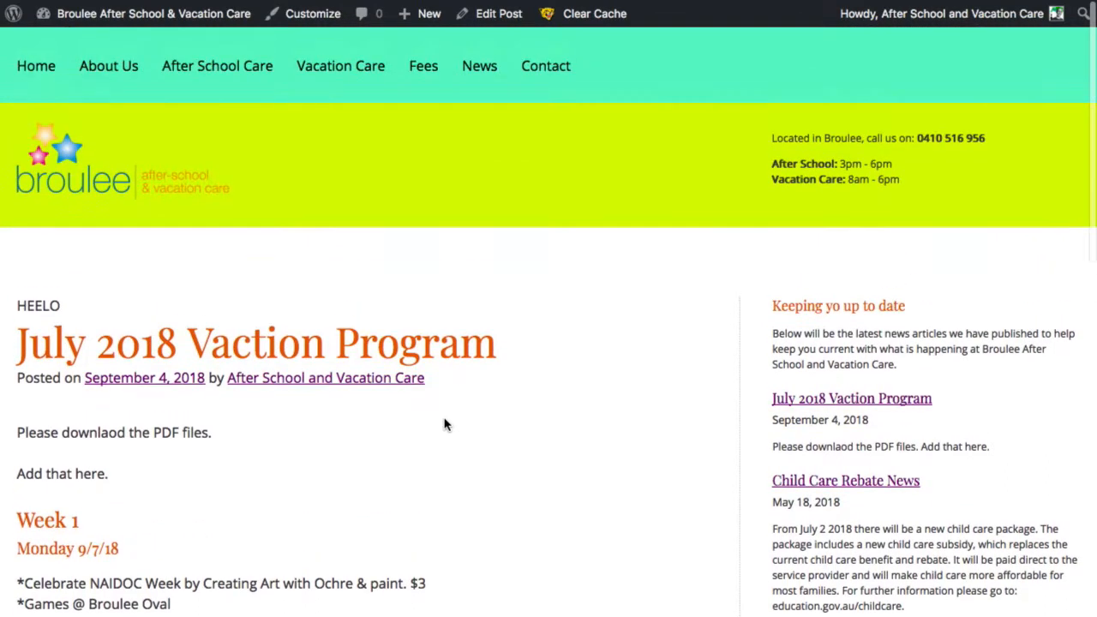
Compare the July 2018 excerpt with the other articles on the News page, and open the full post from its title.
click(487, 74)
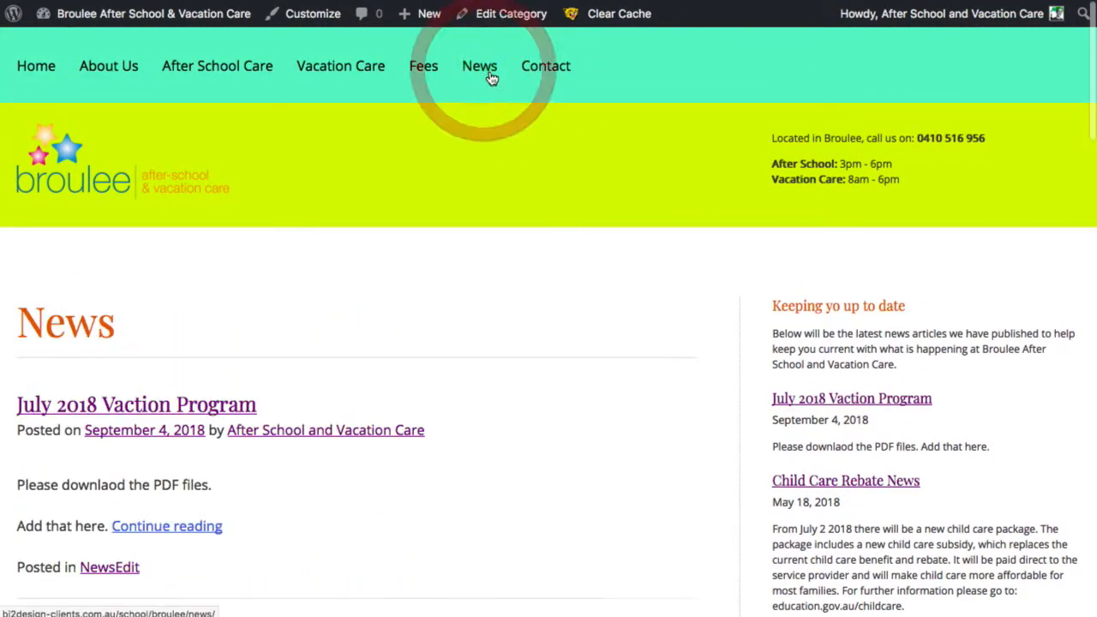
scroll(671, 318, down, 5)
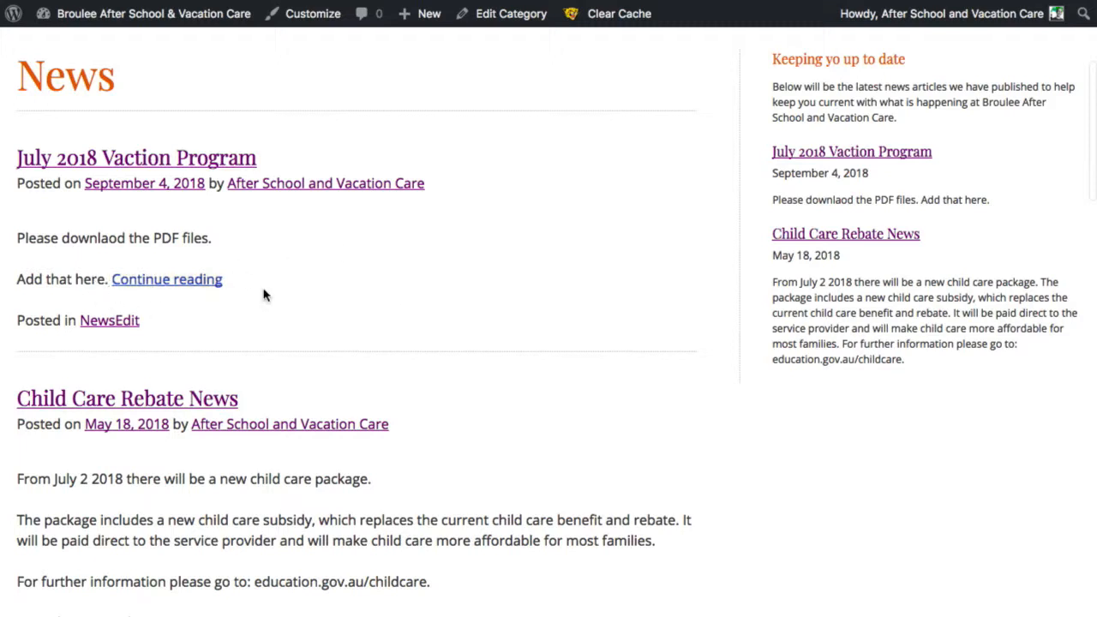
scroll(345, 271, up, 2)
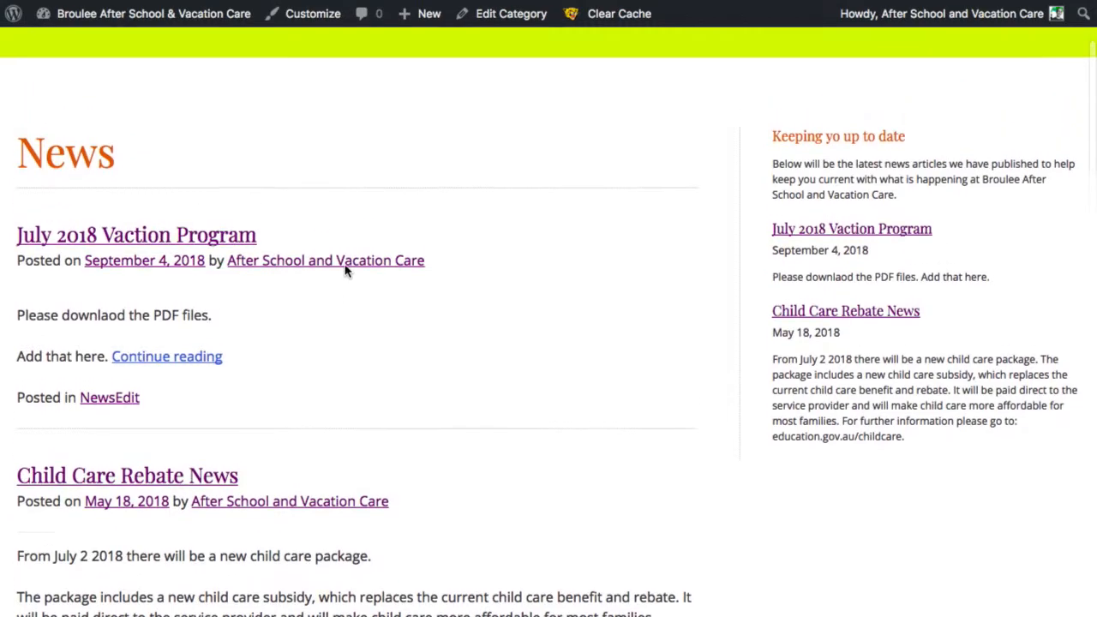
scroll(345, 271, down, 5)
scroll(345, 270, up, 4)
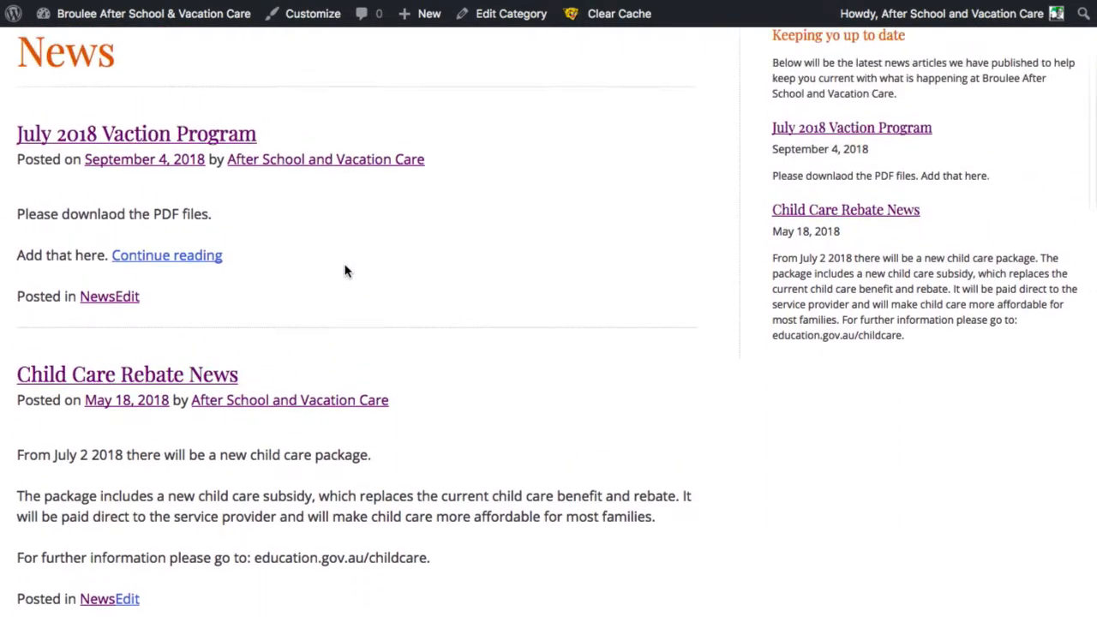
scroll(346, 271, down, 2)
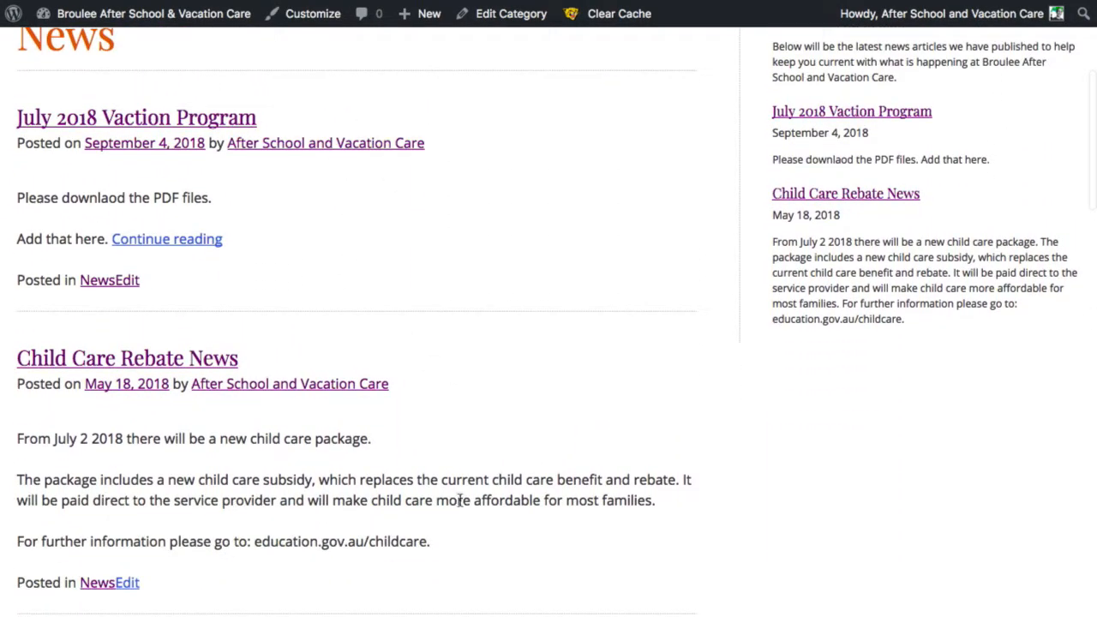
scroll(460, 501, down, 1)
scroll(460, 504, up, 3)
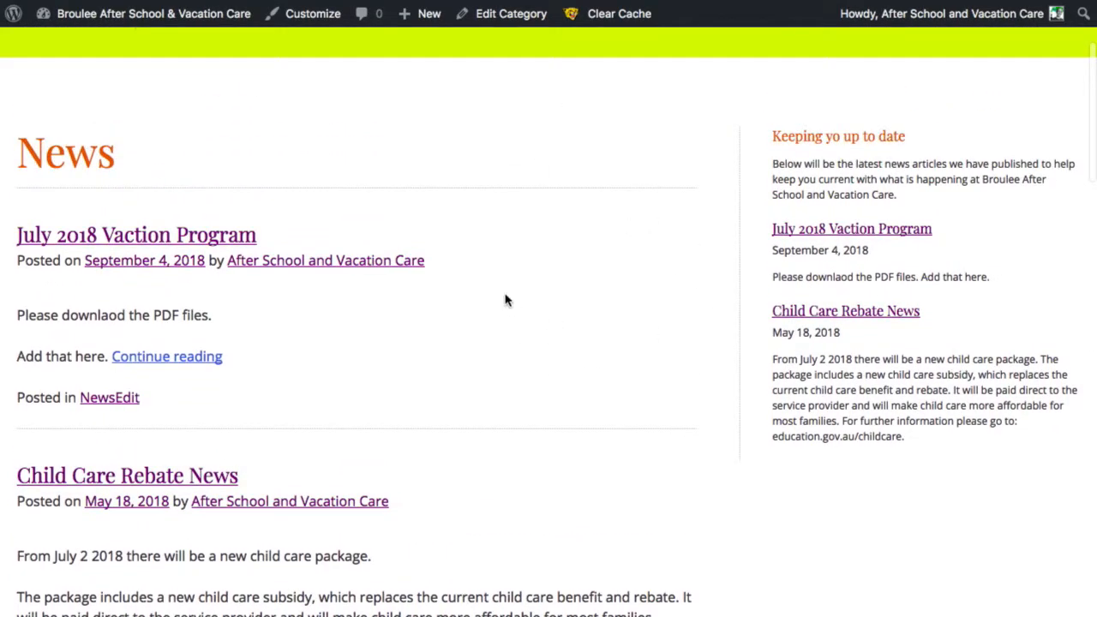
scroll(506, 299, down, 4)
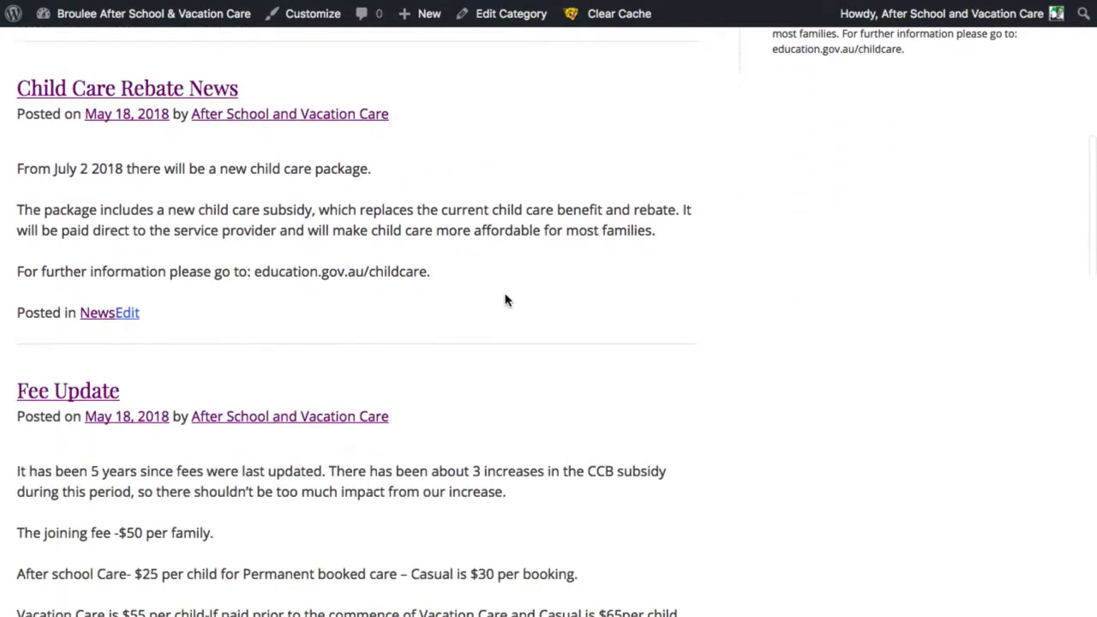
scroll(506, 300, up, 5)
scroll(505, 300, up, 3)
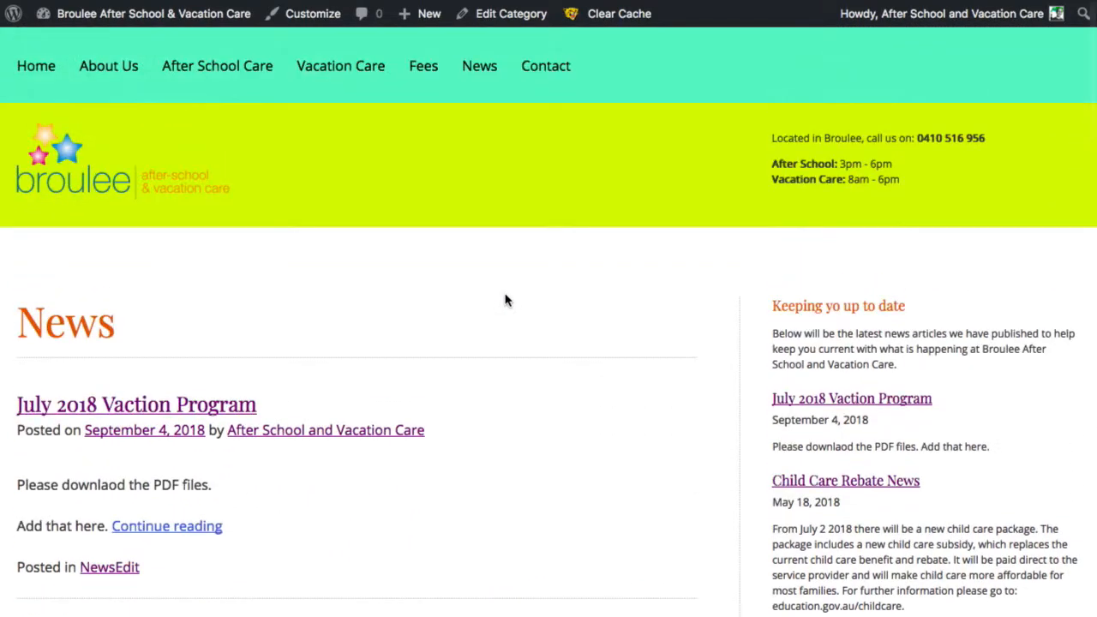
click(200, 406)
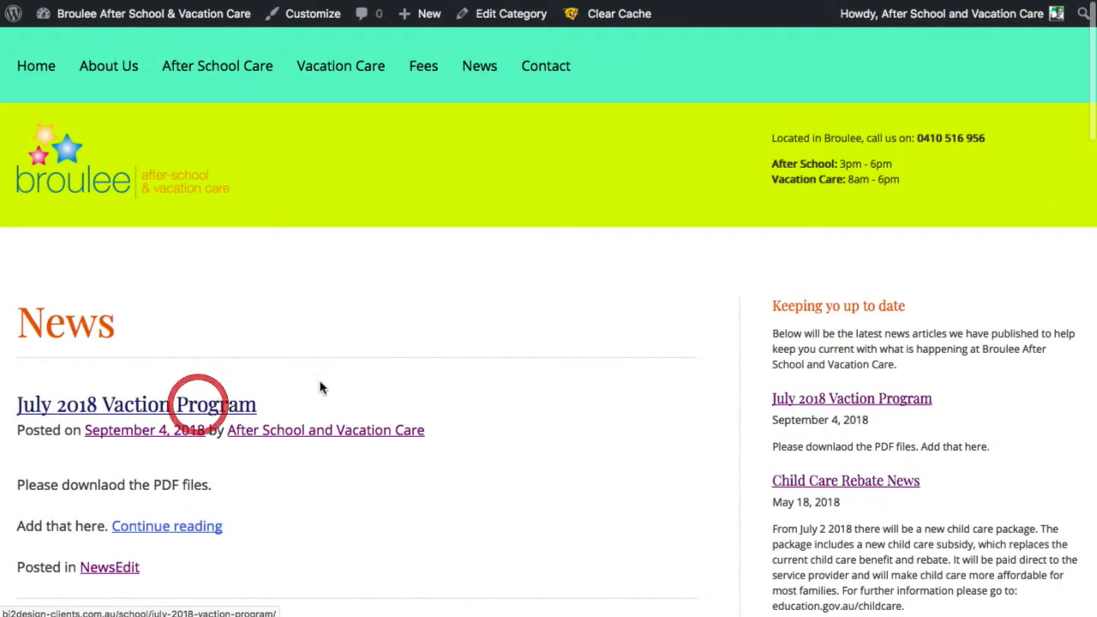